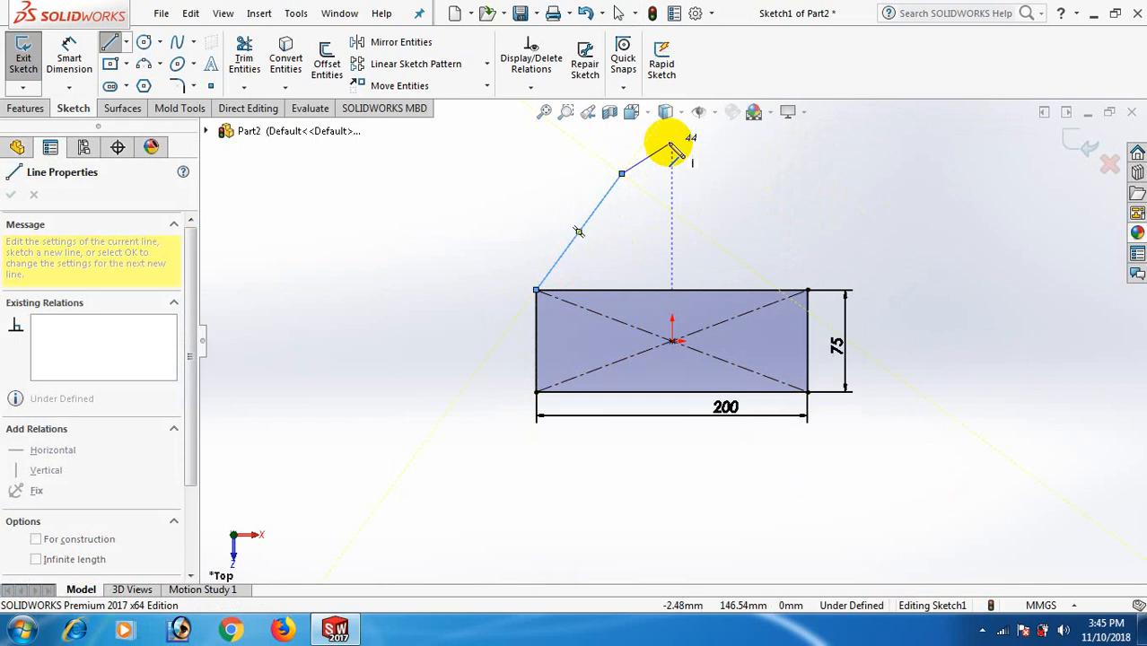
Step: Finish the top arc and draw a slanted line about 113 mm long from its end to the rectangle's upper-right corner
left_click(706, 173)
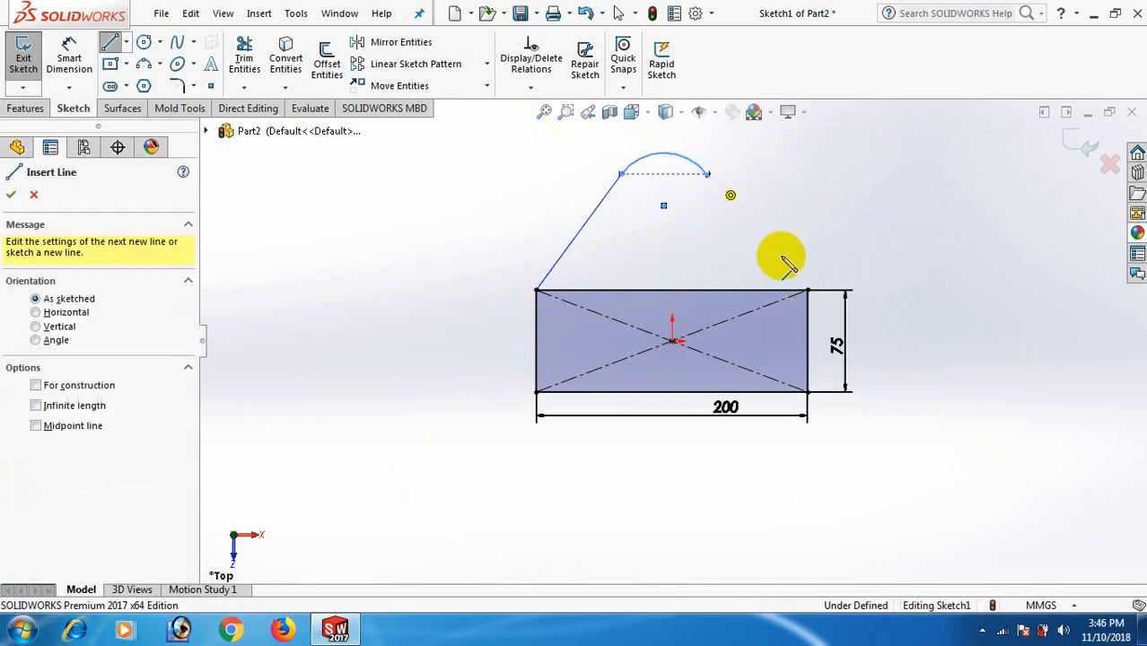
left_click(808, 290)
right_click(811, 294)
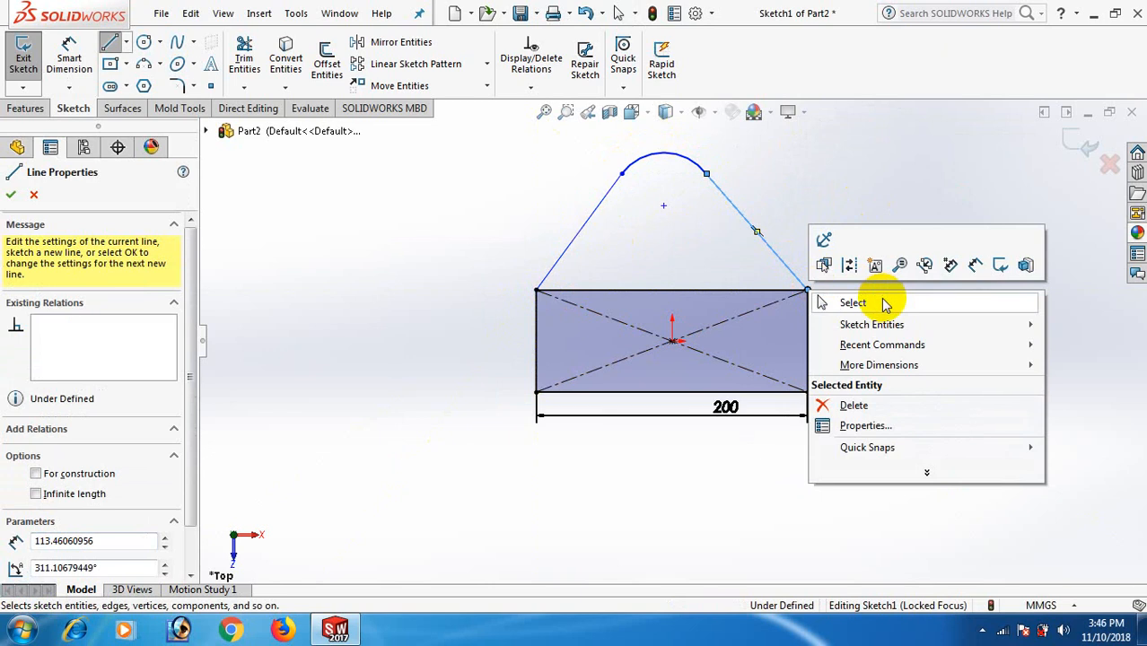
left_click(883, 303)
Step: Dimension the vertical height of the right slanted line as 108 mm
right_click_drag(880, 297, 897, 254)
left_click(761, 231)
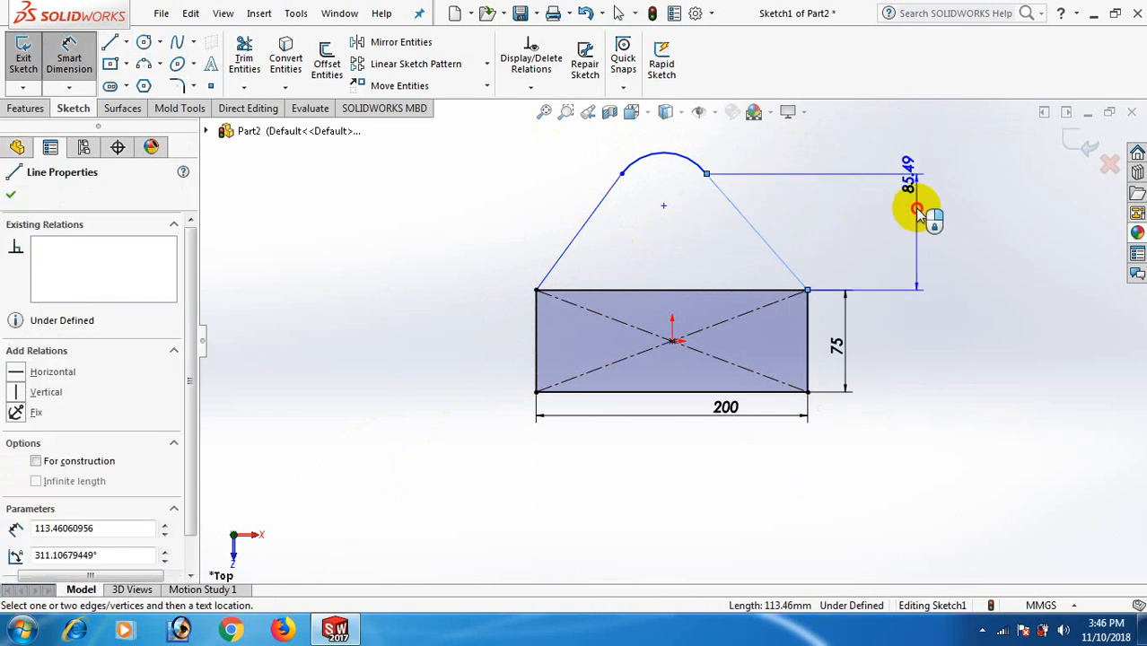
left_click(920, 208)
type("108")
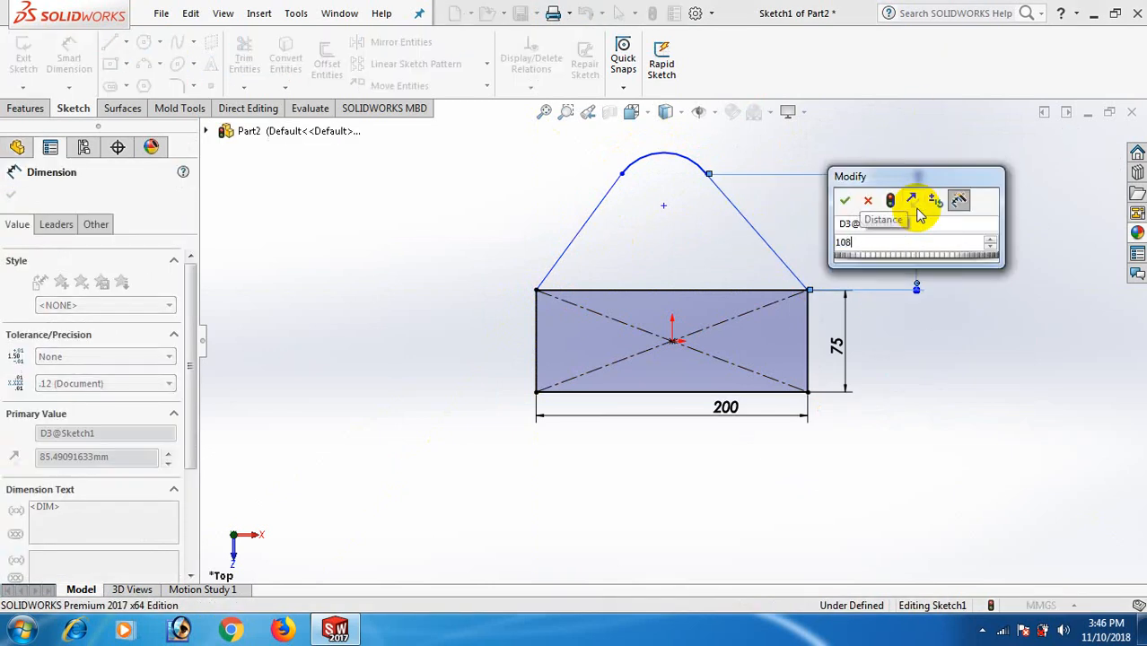
key("Return")
right_click(1010, 270)
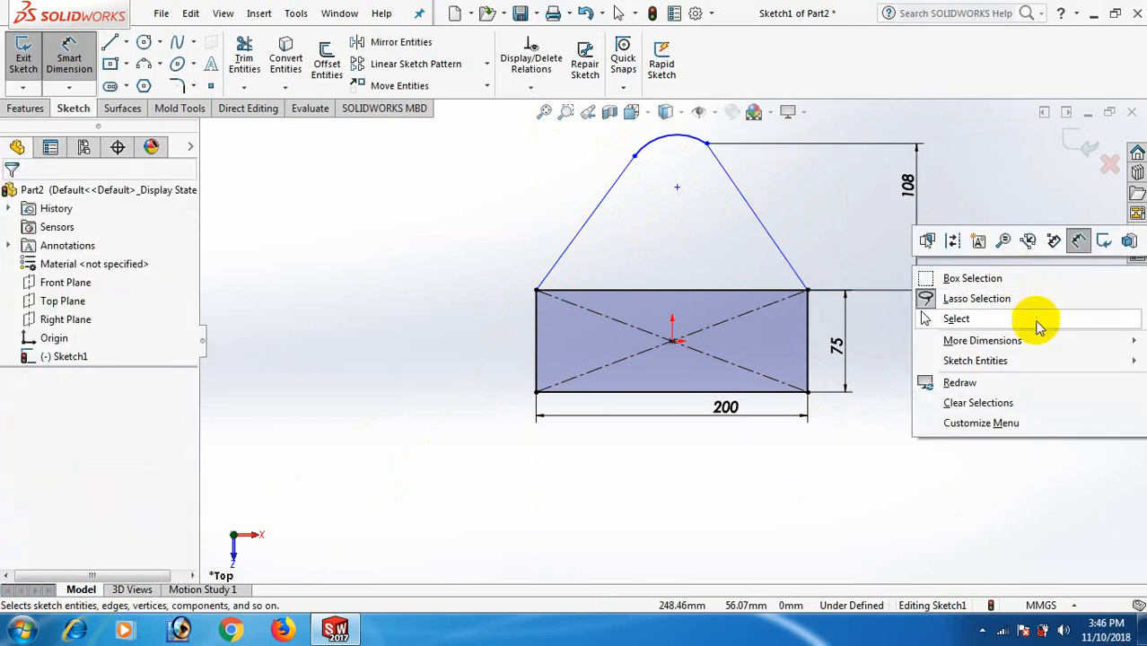
left_click(989, 321)
Step: Make the top arc tangent to the right slanted line
scroll(741, 144, "down", 3)
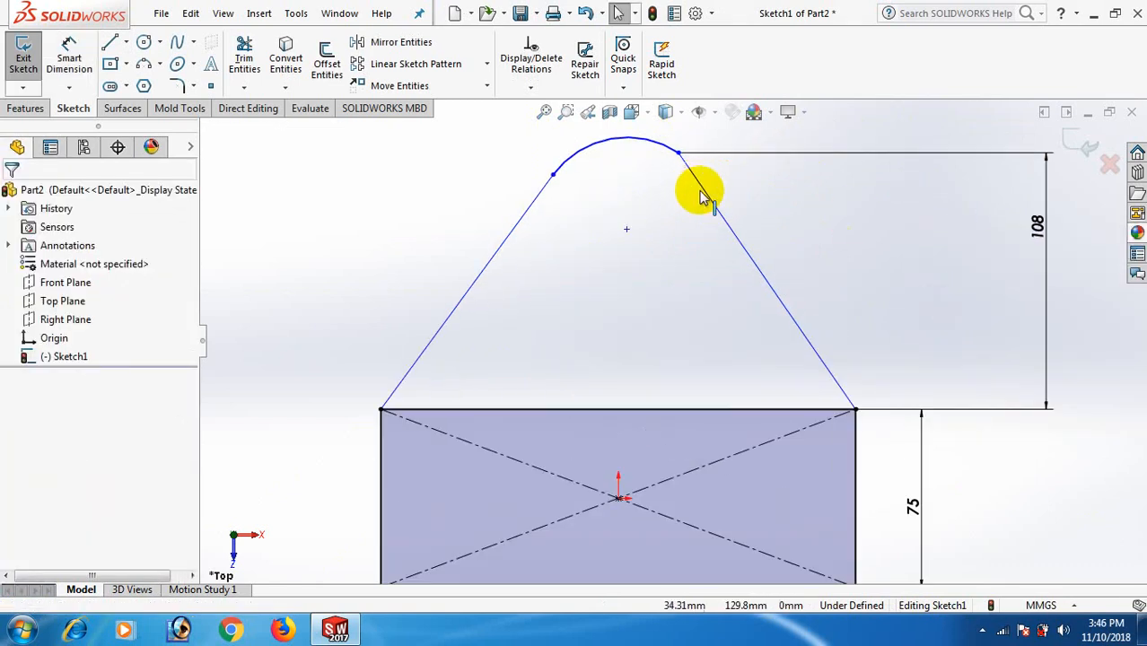
left_click(704, 198)
left_click(658, 147, "ctrl")
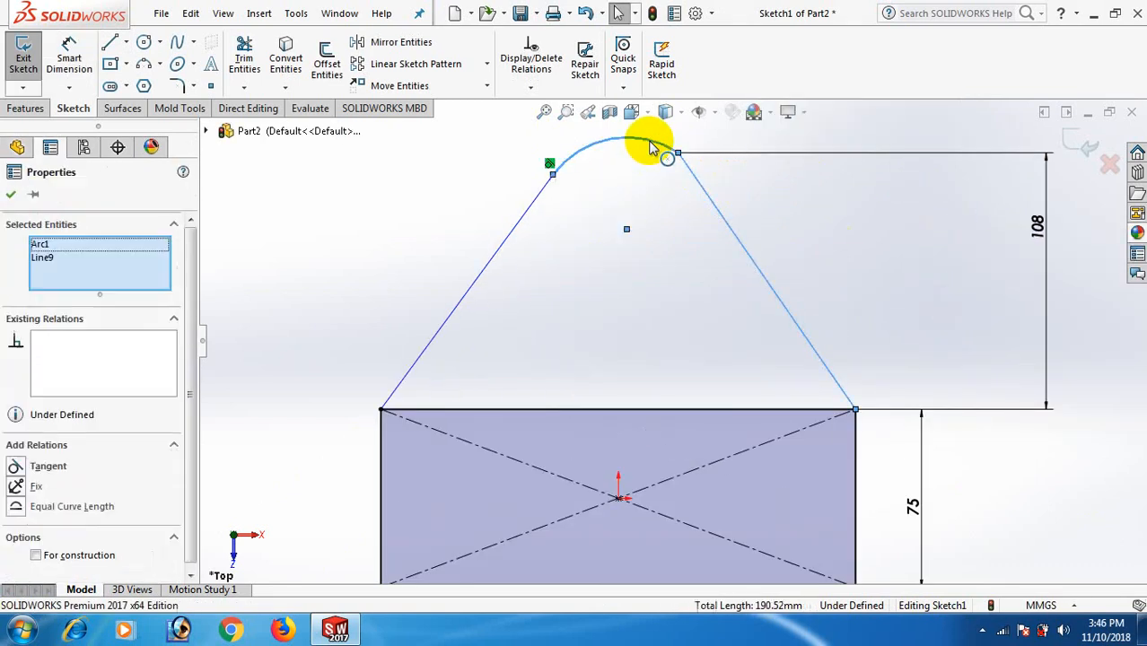
left_click(12, 466)
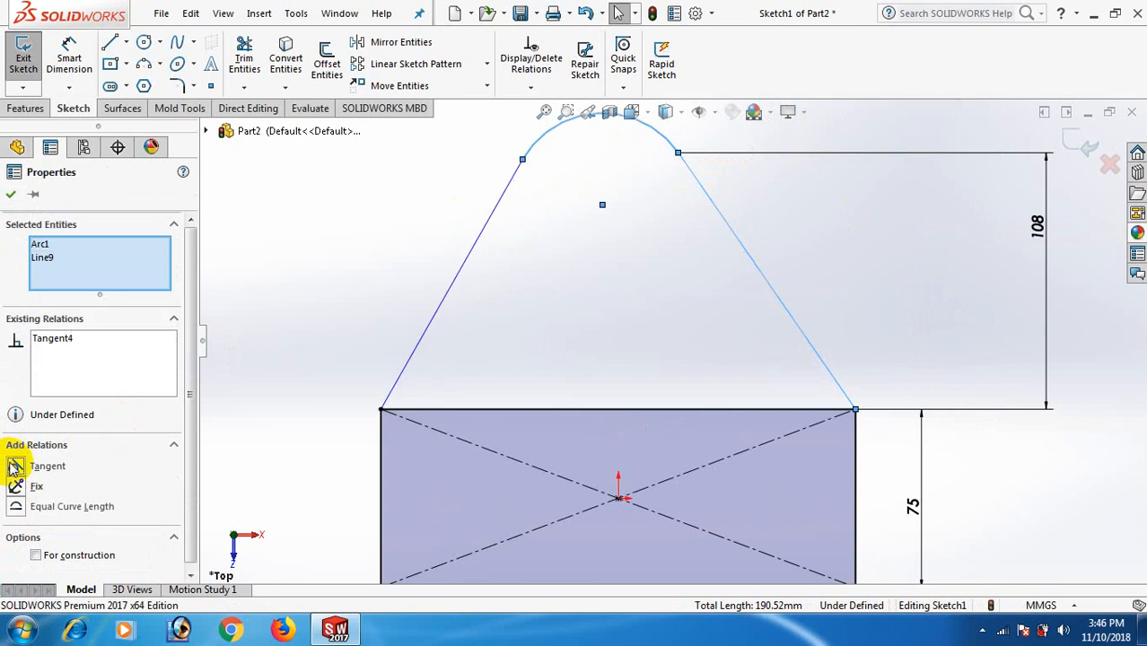
left_click(730, 290)
Step: Apply an Equal relation between the left and right slanted lines
left_click(763, 274)
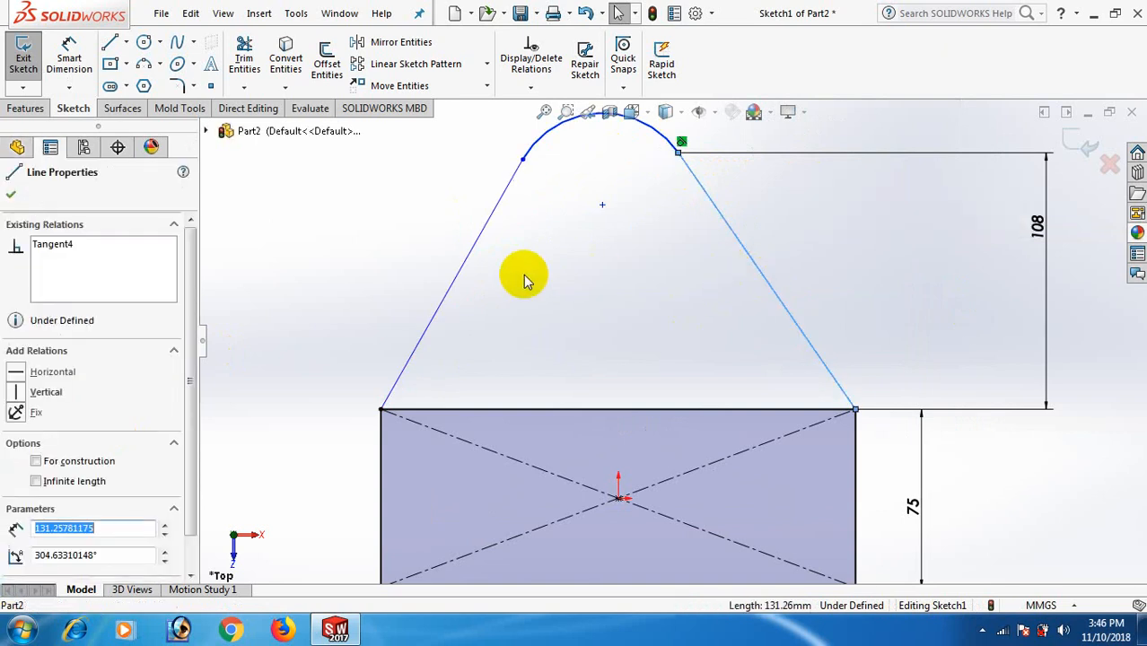
left_click(481, 247, "ctrl")
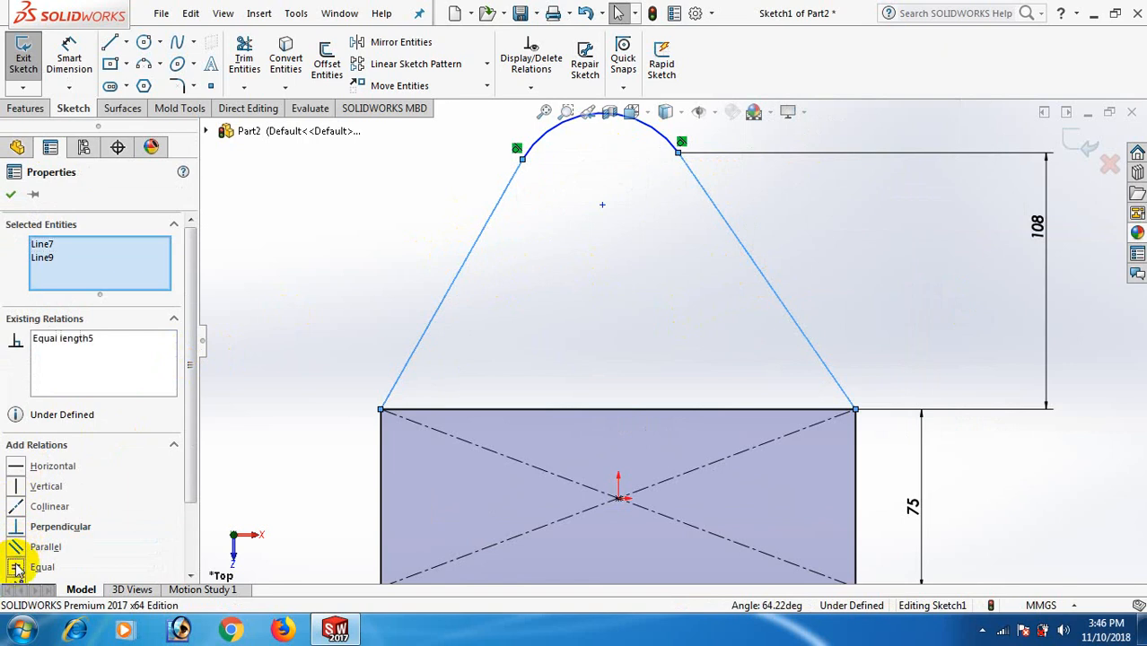
left_click(732, 353)
scroll(733, 354, "up", 3)
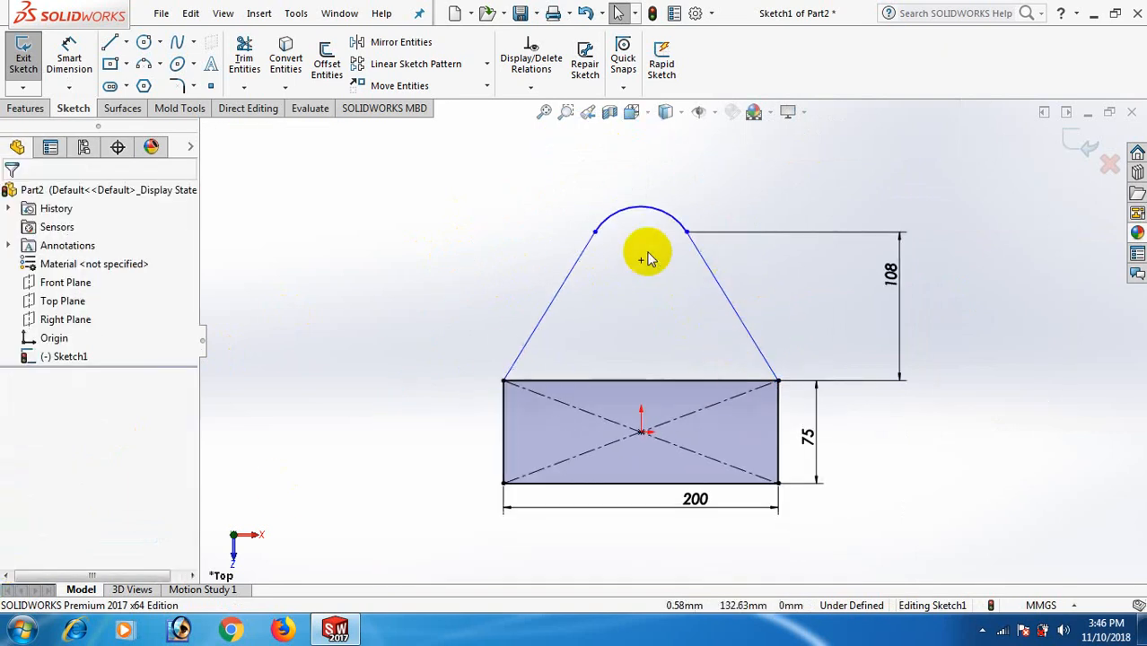
Step: Add a radius dimension of 32 mm to the top arc
left_click(794, 238)
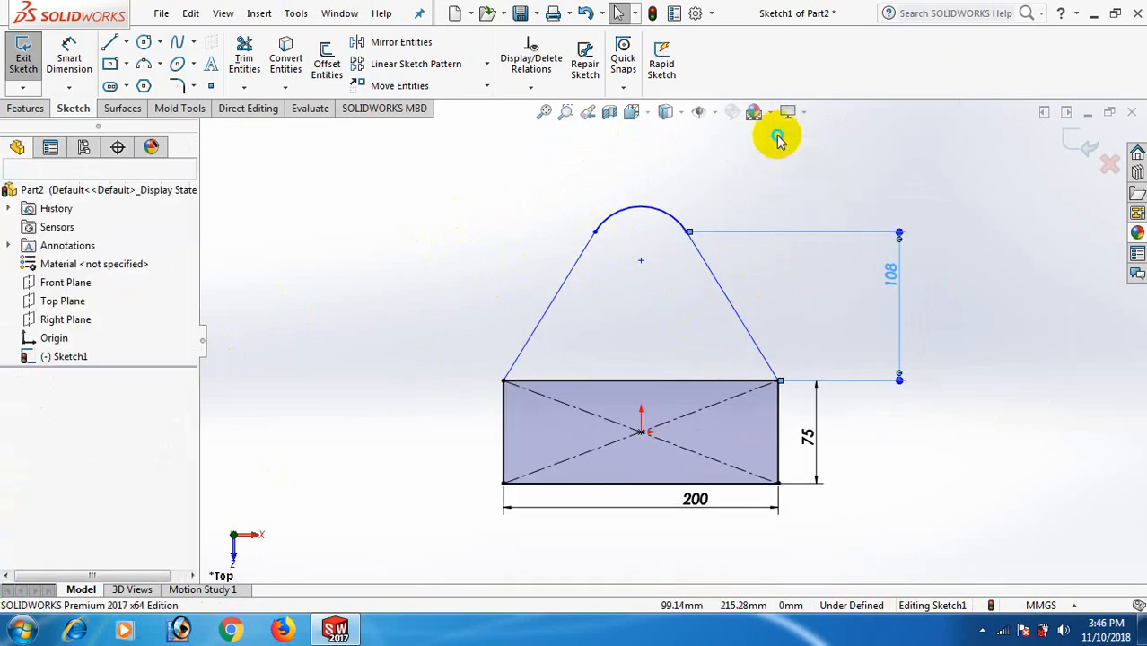
right_click_drag(778, 136, 781, 166)
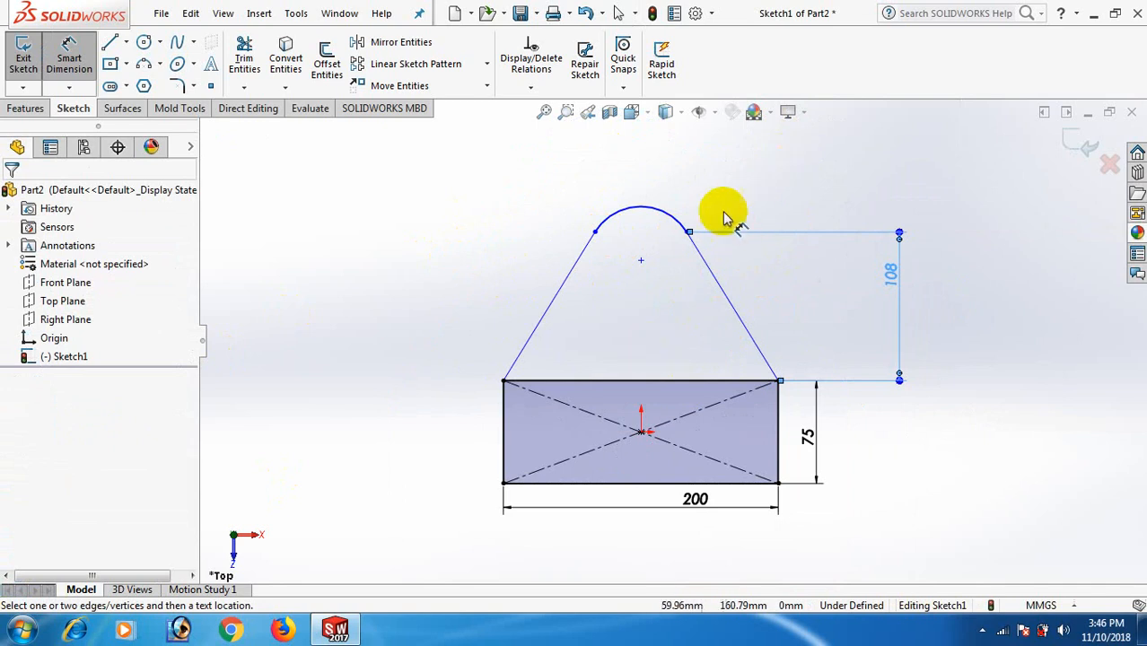
left_click(667, 216)
left_click(742, 189)
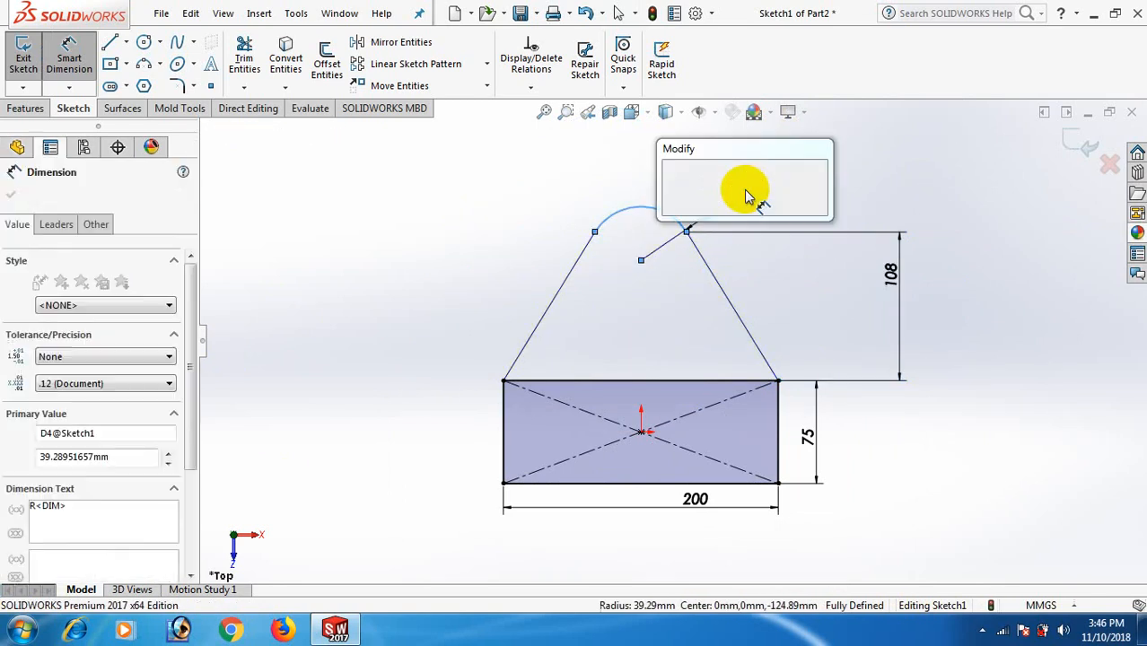
type("32")
key("Return")
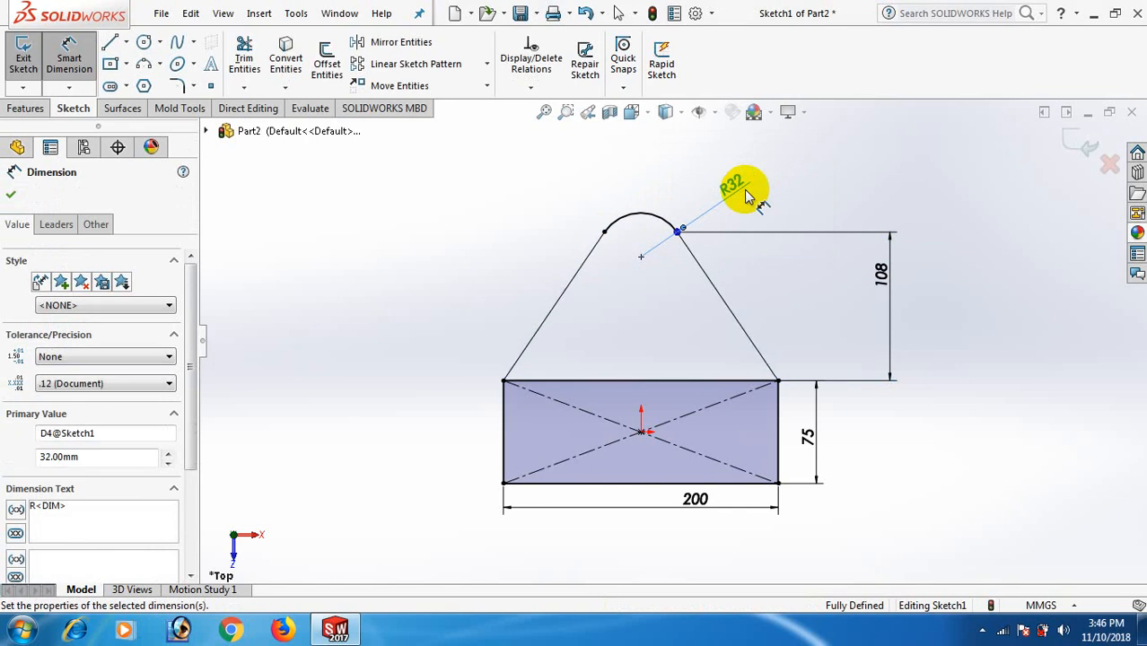
left_click(11, 195)
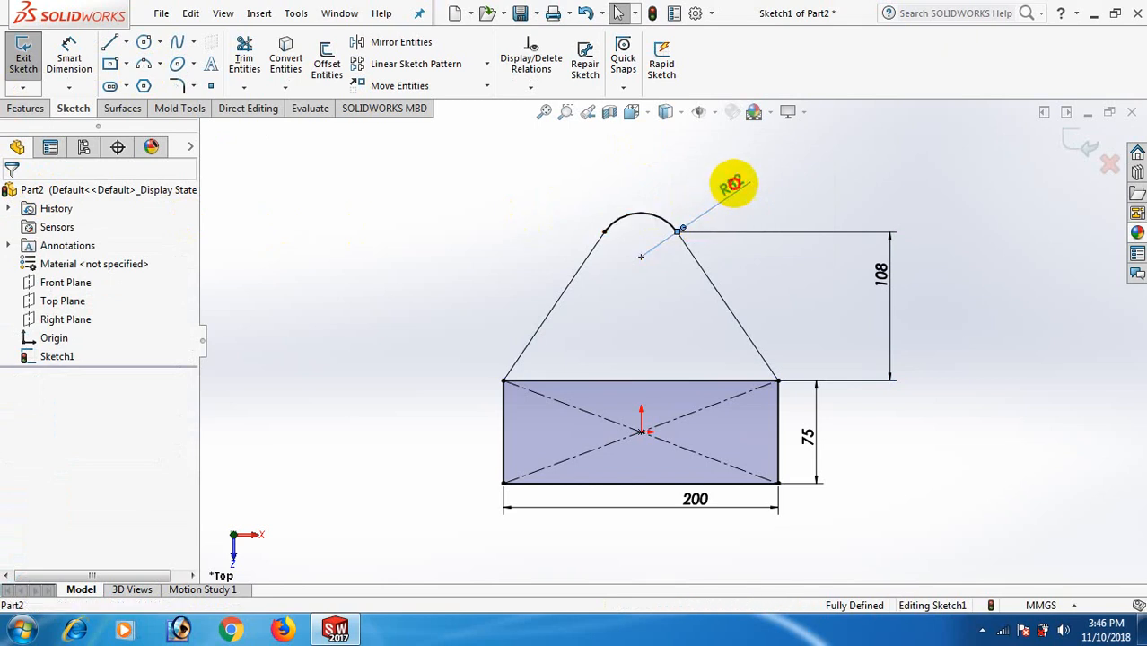
Step: Change the top arc's radius dimension to 35 mm
double_click(733, 183)
type("35")
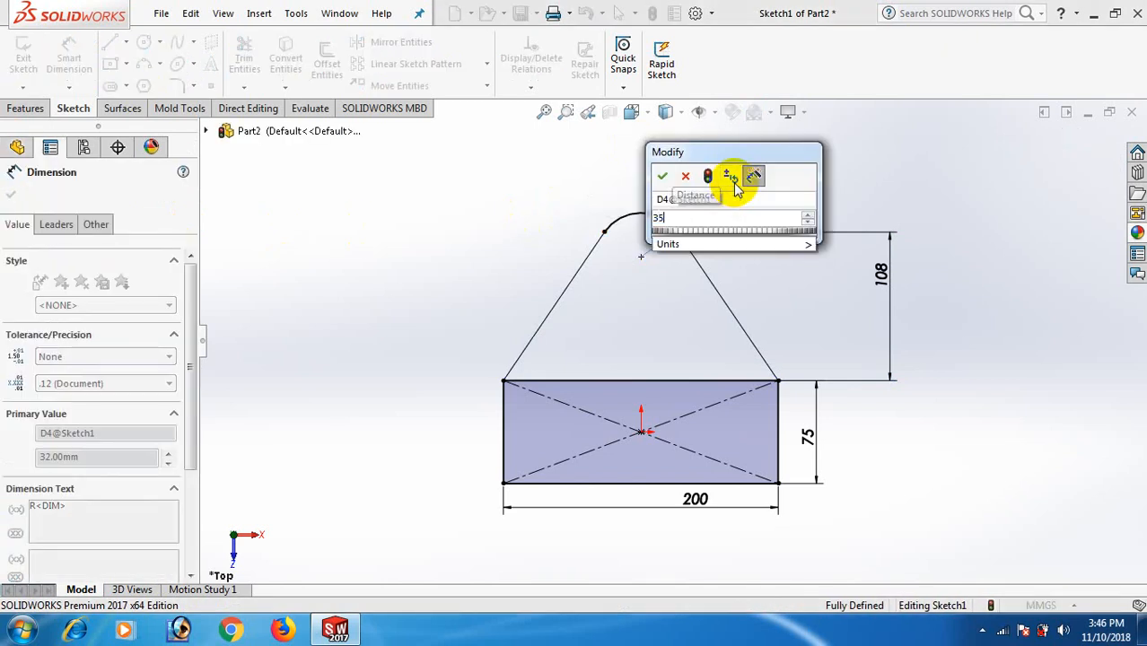
key("Return")
left_click(860, 152)
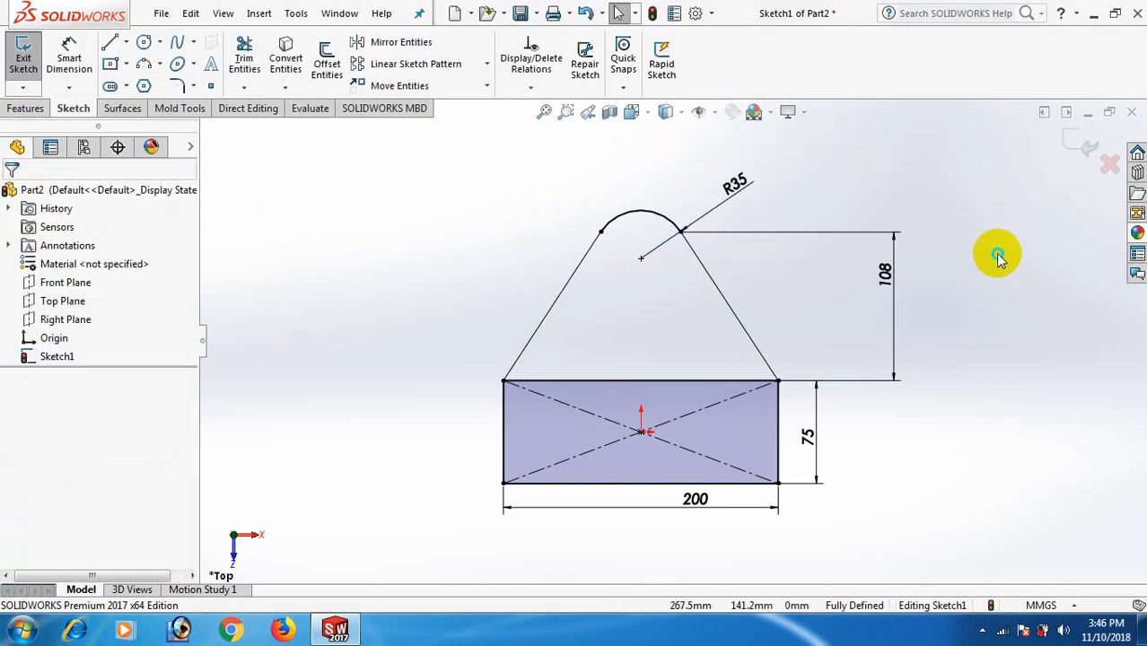
Step: Draw a horizontal line about 103 mm long outward from the midpoint of the rectangle's right edge and convert it to construction geometry
right_click_drag(997, 255, 778, 449)
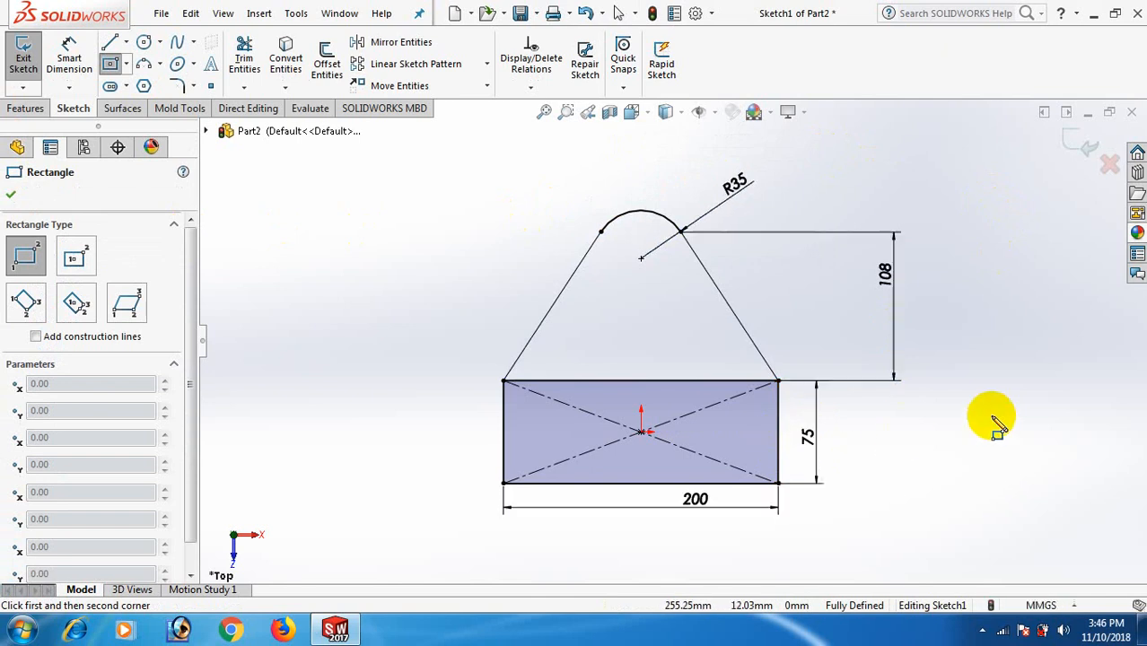
right_click_drag(898, 422, 790, 440)
left_click(779, 431)
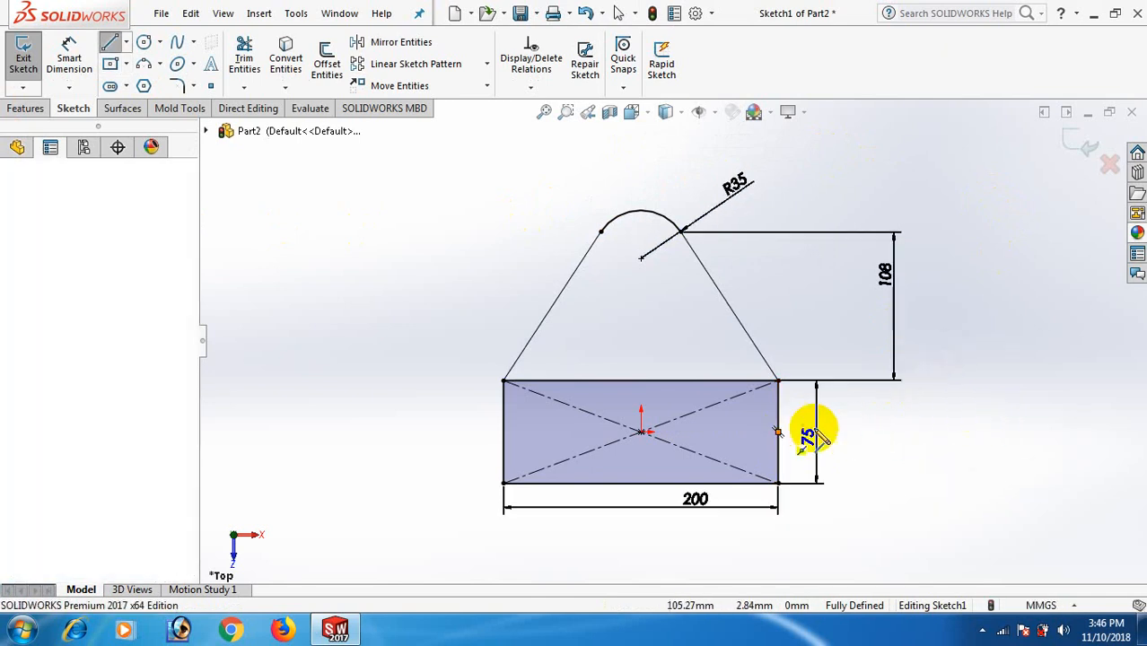
left_click(918, 432)
right_click(919, 433)
left_click(963, 440)
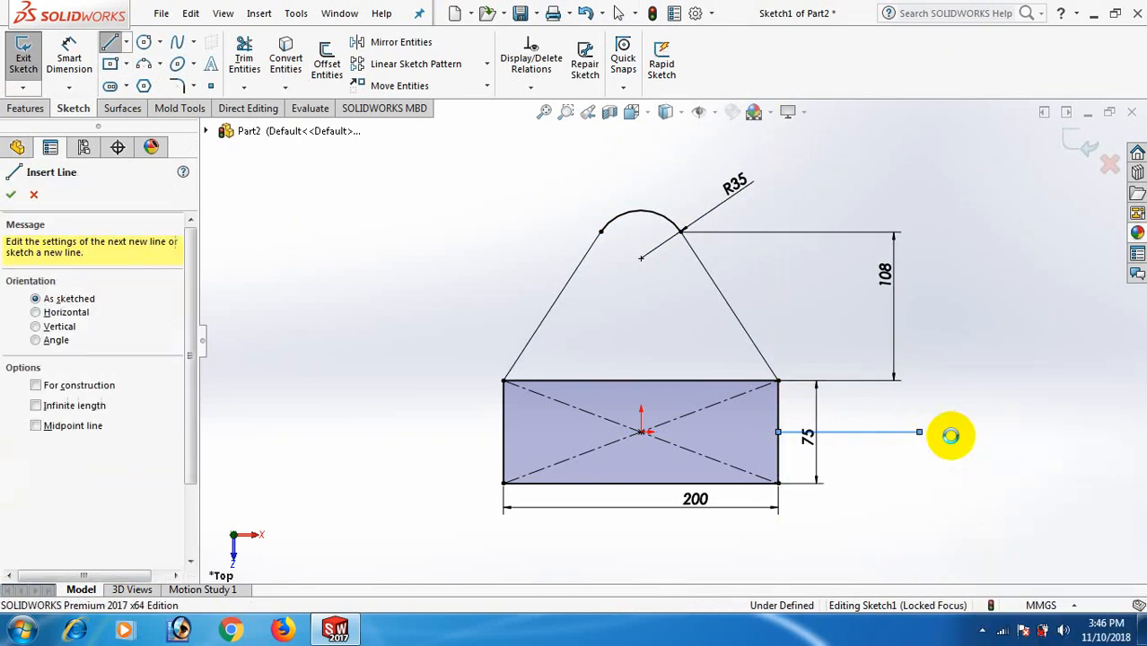
left_click(903, 432)
left_click(954, 386)
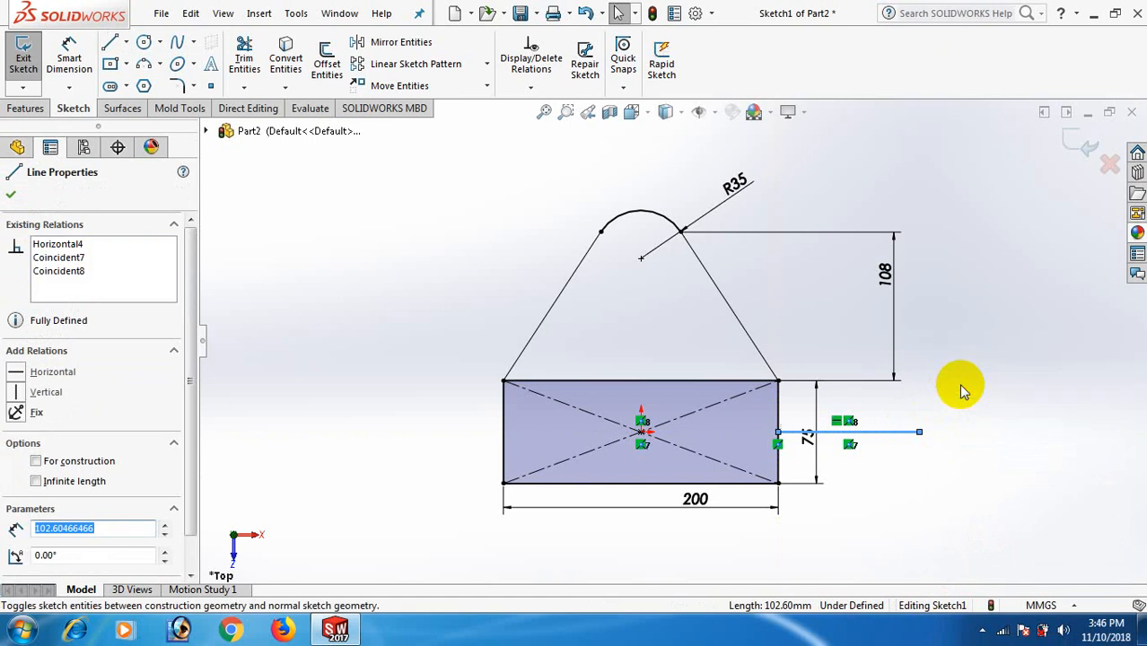
left_click(982, 397)
scroll(981, 397, "up", 3)
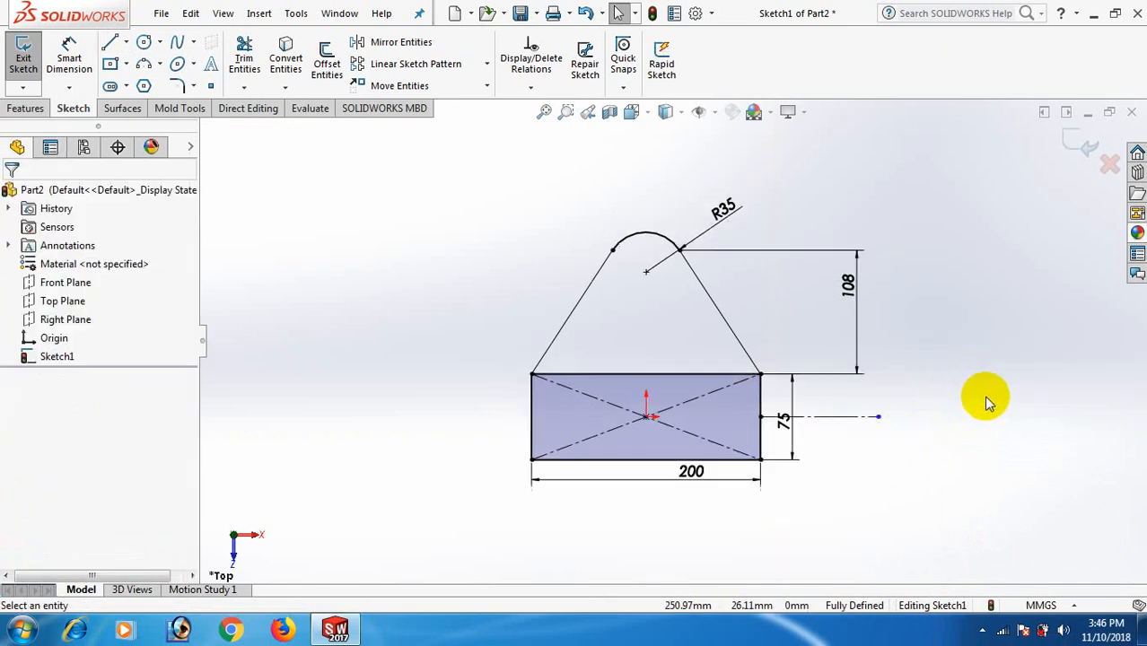
left_click(402, 41)
scroll(697, 376, "down", 3)
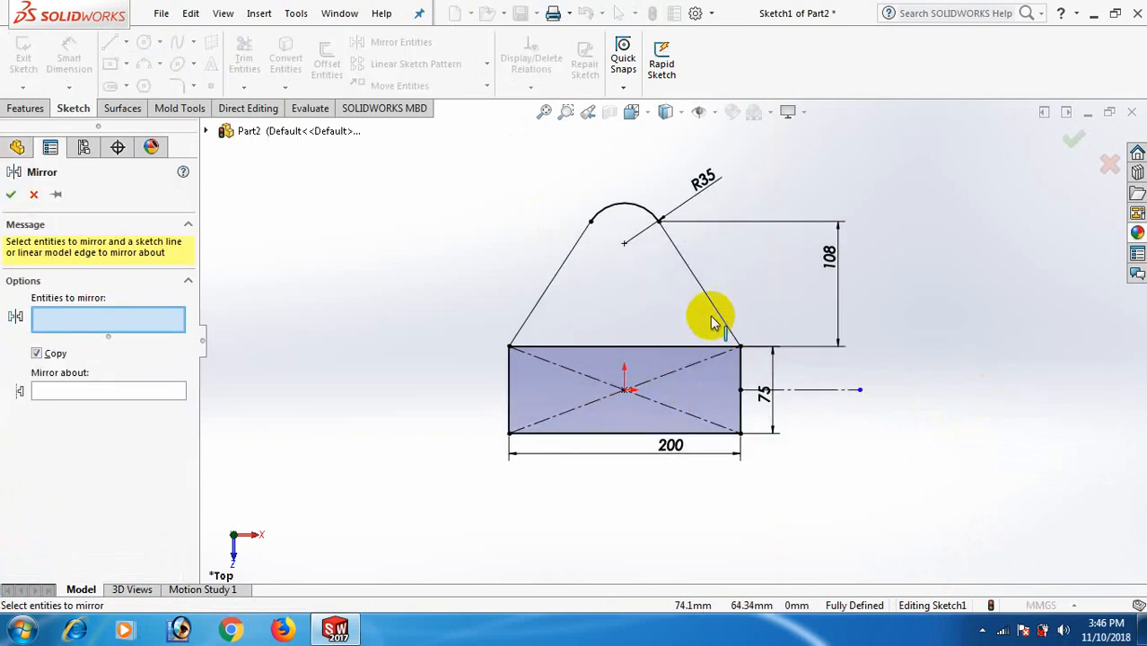
left_click(718, 310)
left_click(635, 208)
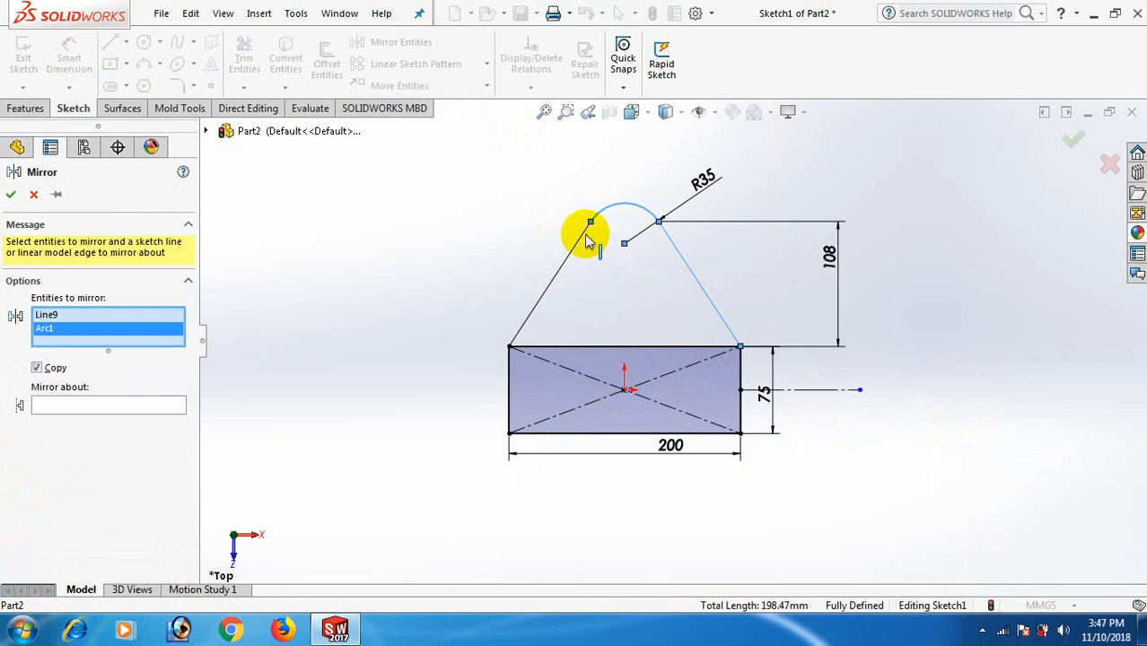
left_click(34, 194)
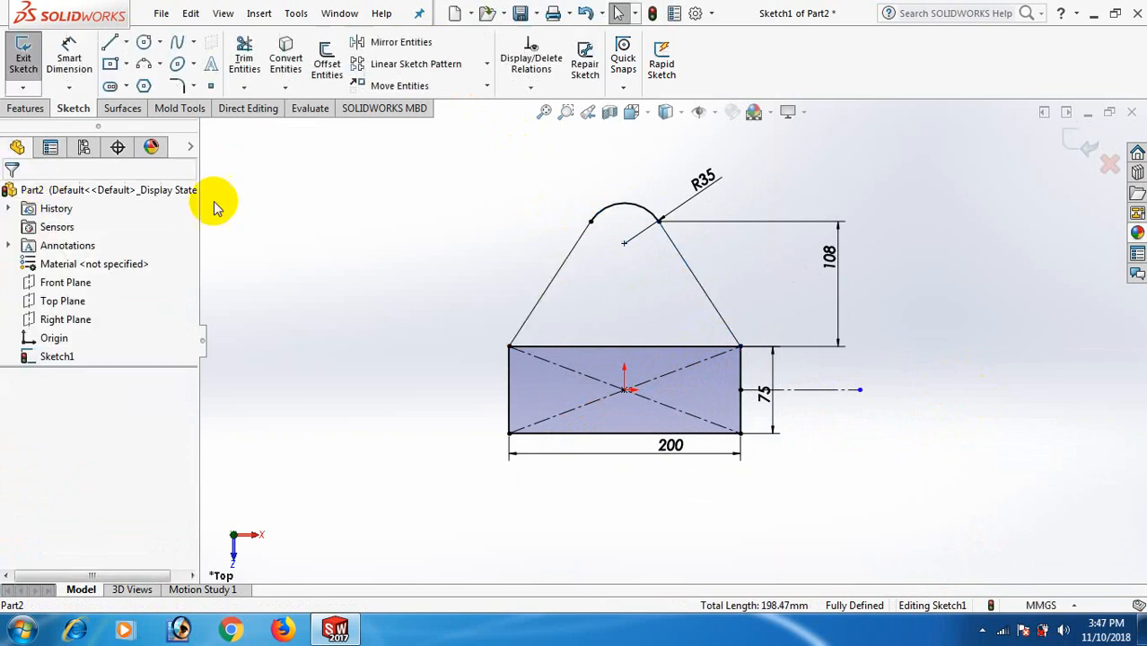
Step: Draw a circle about 55 mm in diameter centred on the top arc's centre point
right_click_drag(215, 207, 528, 255)
left_click(624, 243)
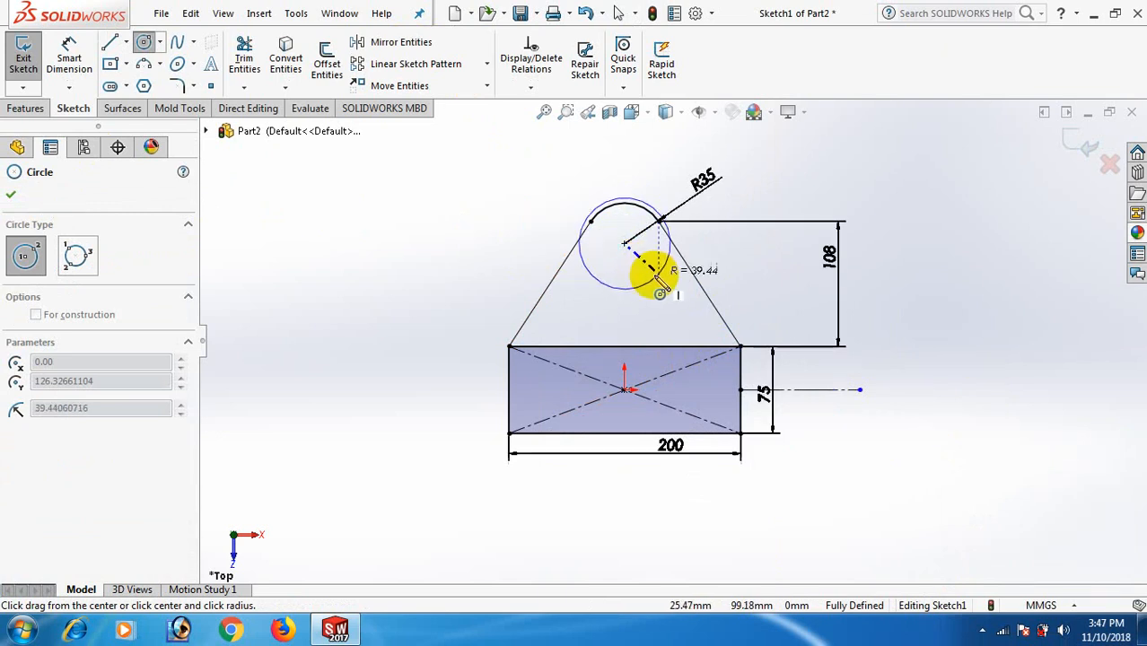
left_click(651, 262)
right_click(652, 261)
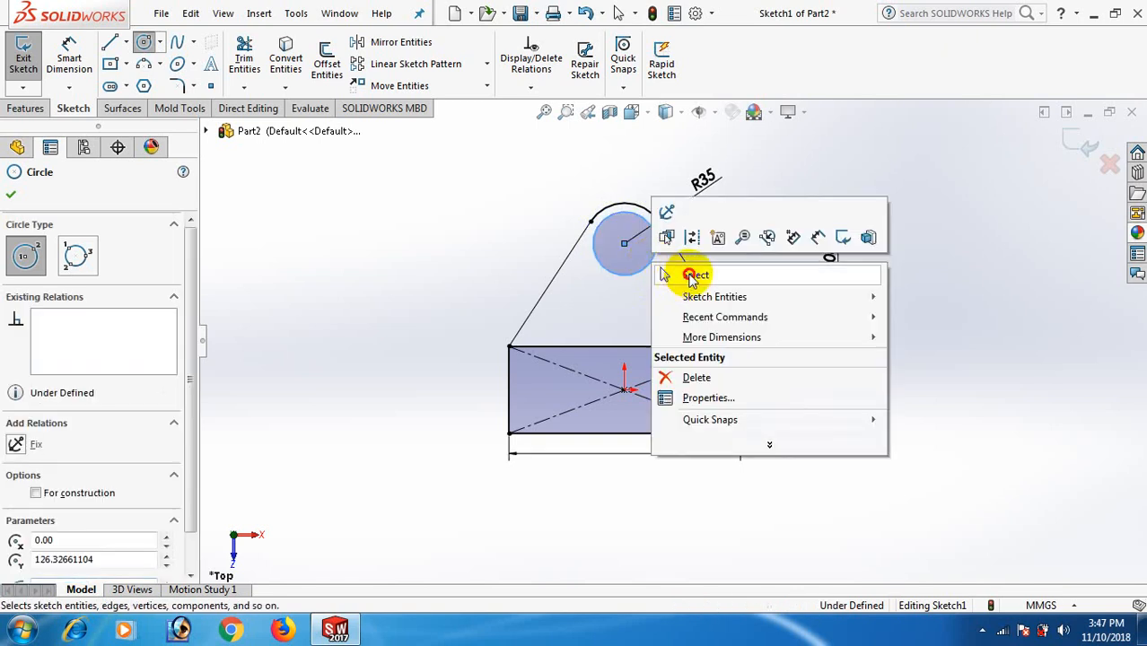
left_click(676, 273)
Step: Dimension the circle's diameter as 45 mm
key("d")
left_click(653, 255)
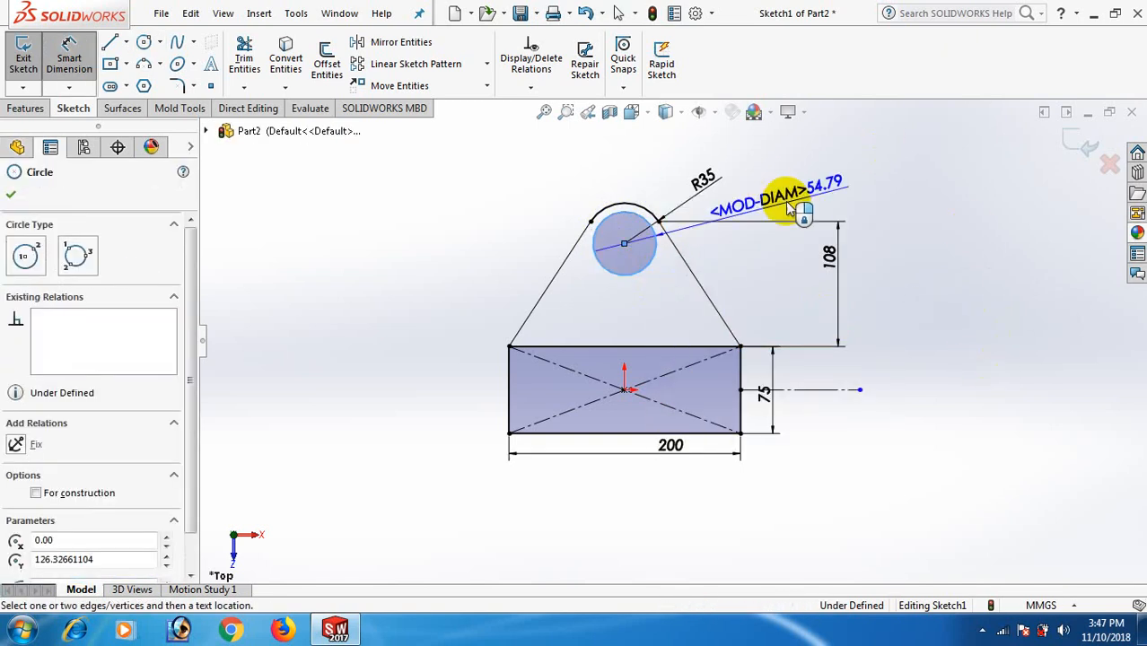
left_click(805, 199)
type("45")
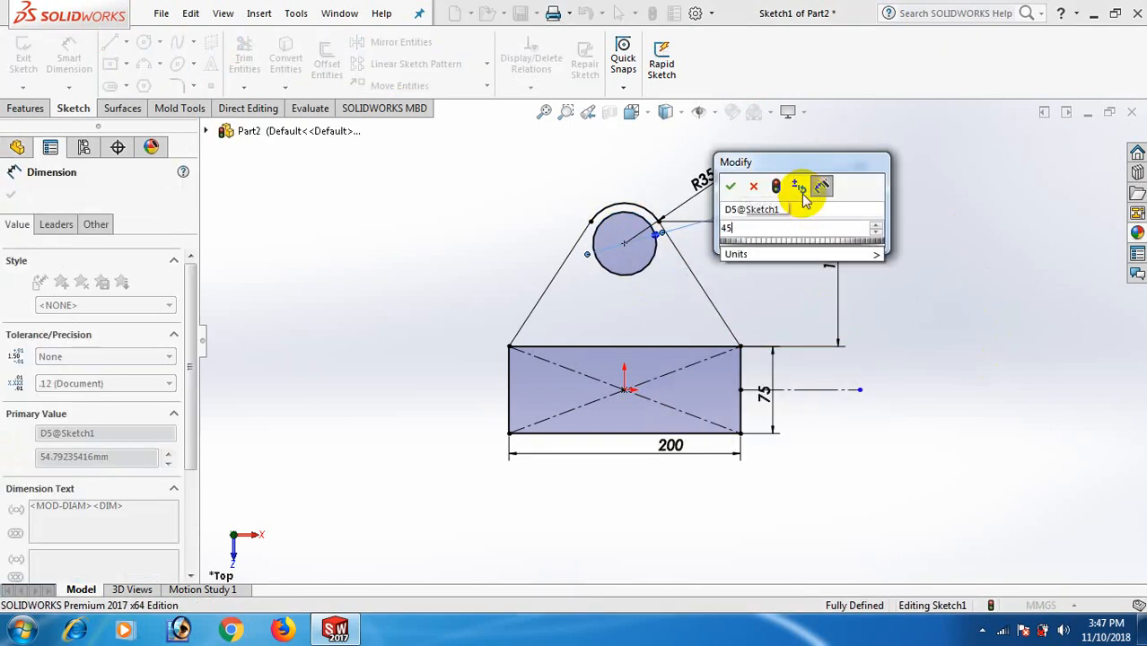
key("Return")
left_click(929, 218)
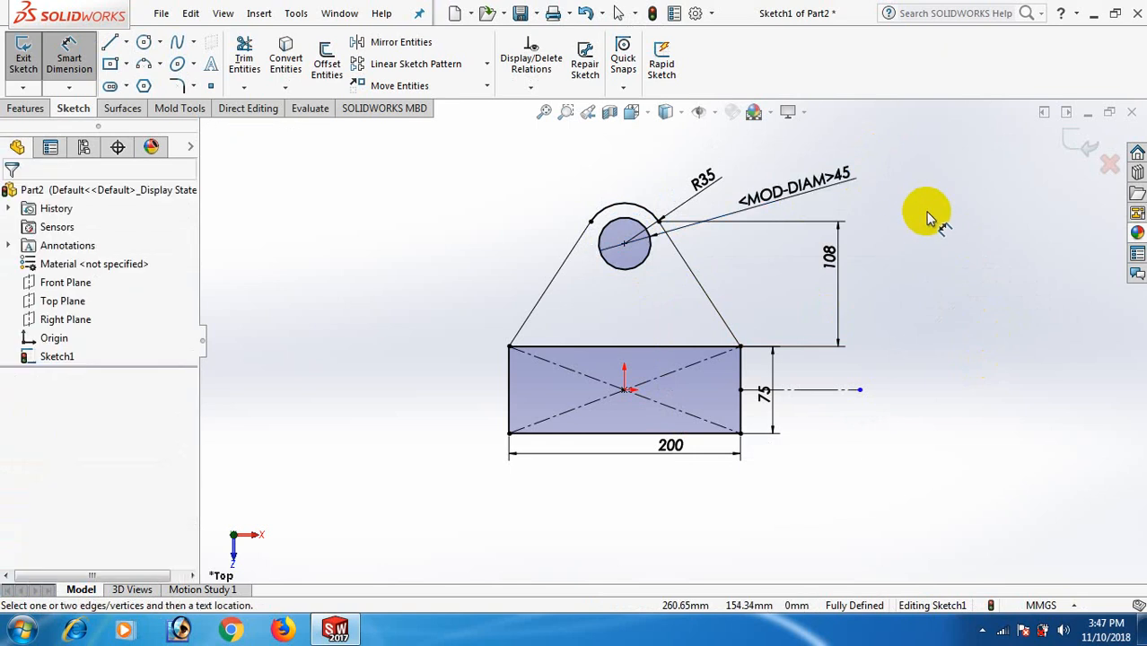
right_click(929, 218)
left_click(954, 260)
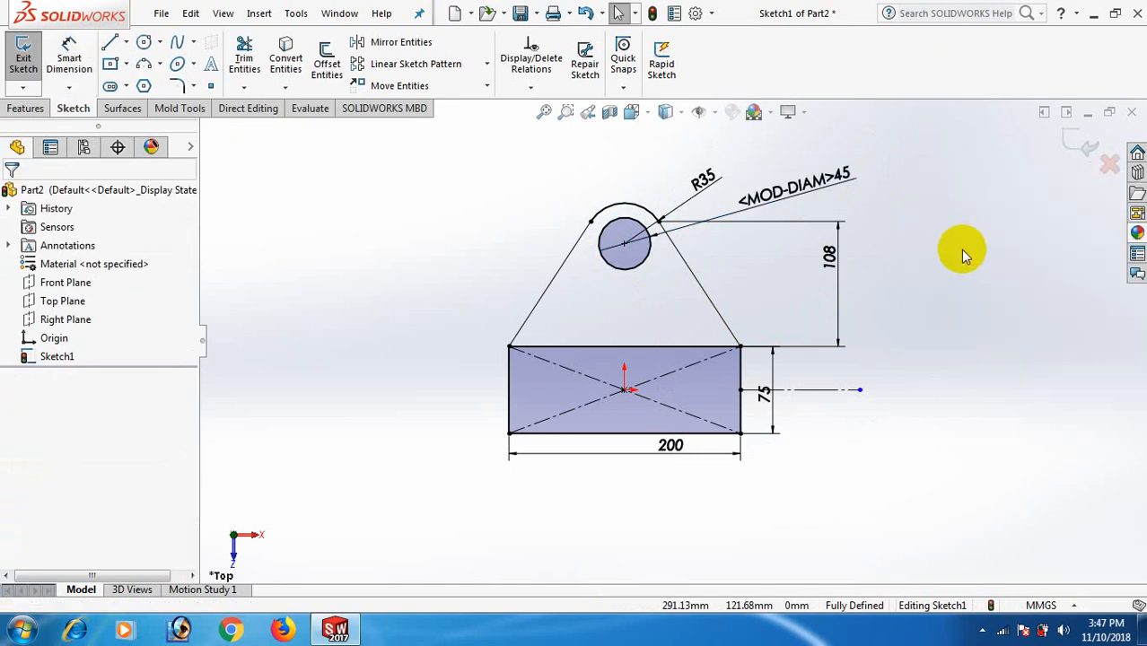
Step: Mirror the two slanted lines, the arc and the hole circle about the horizontal construction line
left_click(377, 42)
left_click(712, 299)
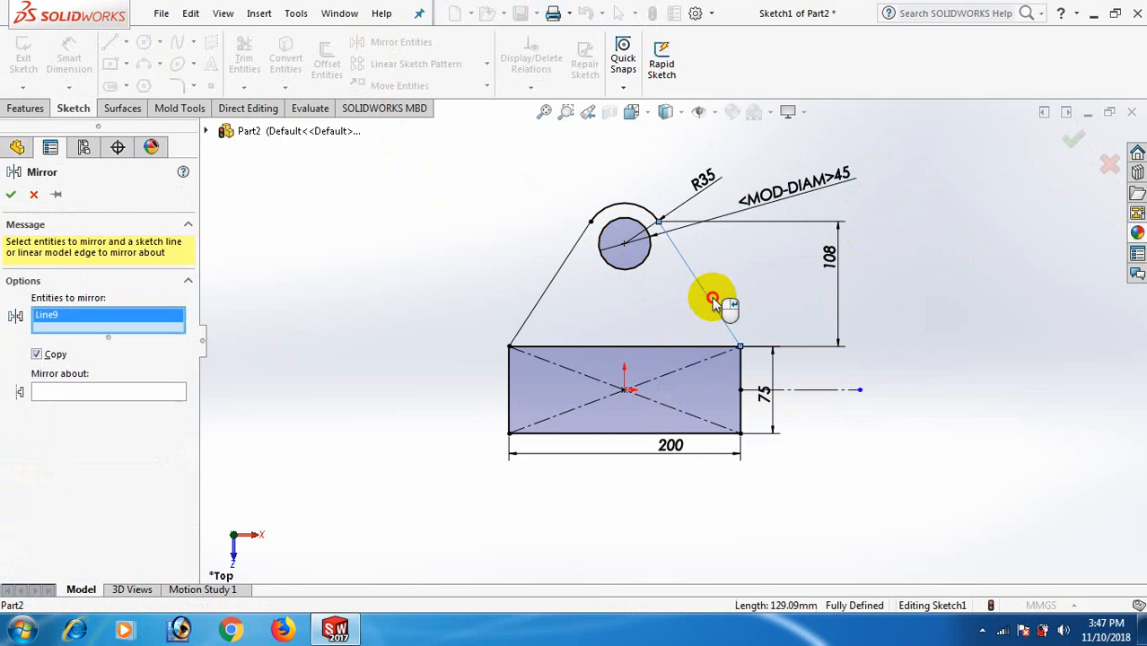
left_click(644, 205)
left_click(569, 258)
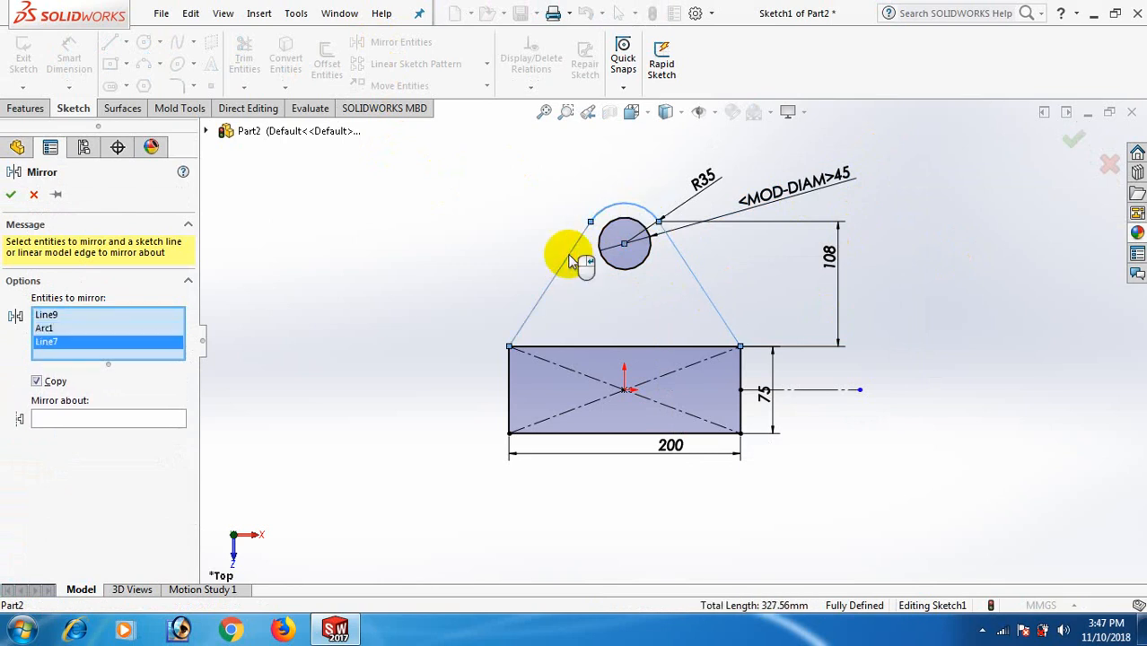
left_click(620, 272)
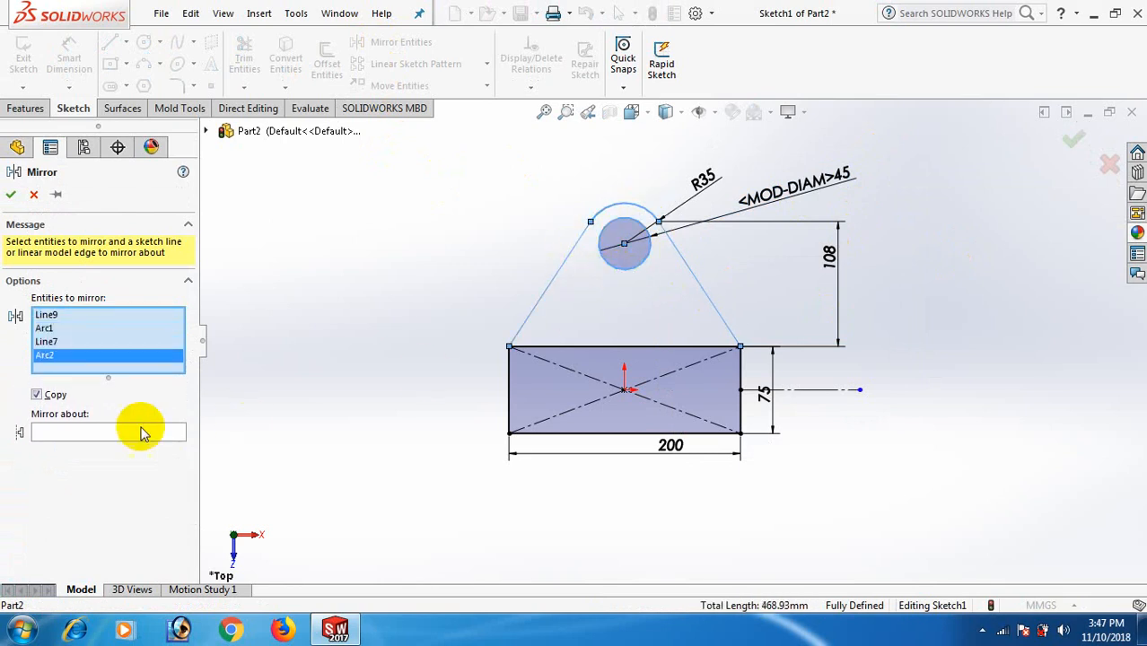
left_click(90, 435)
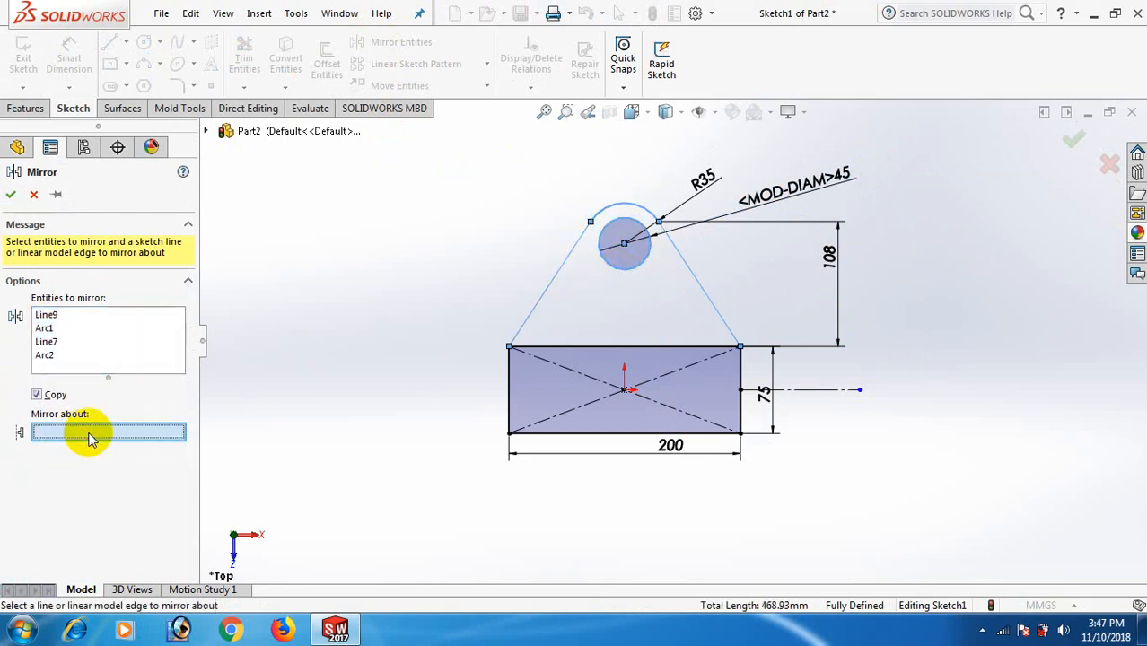
left_click(809, 392)
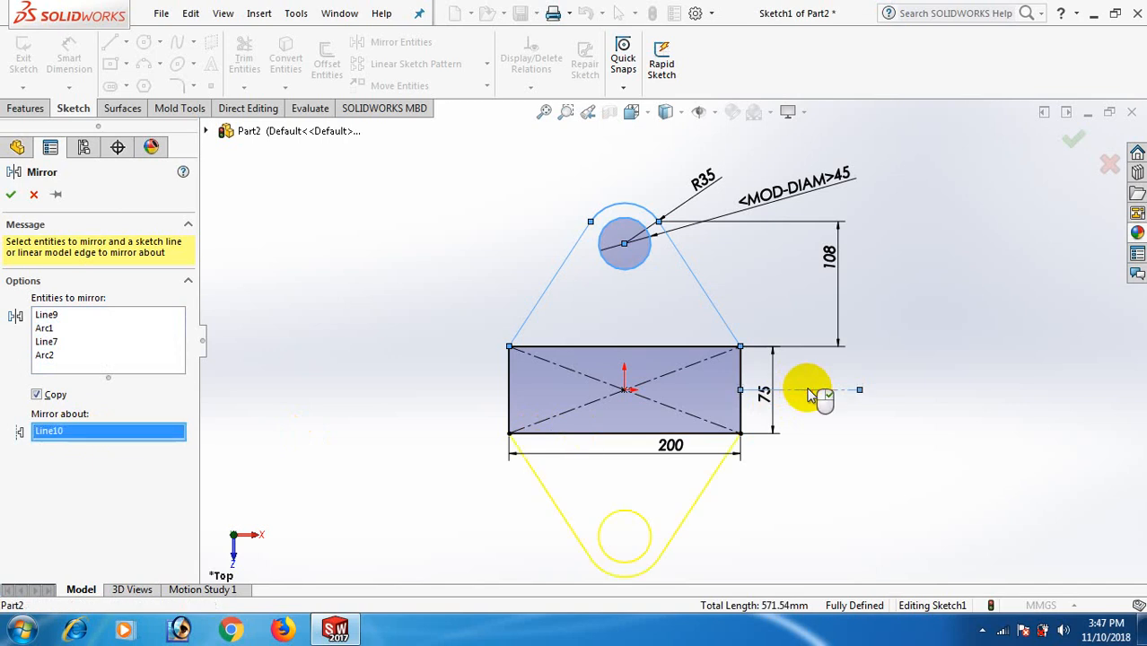
left_click(11, 195)
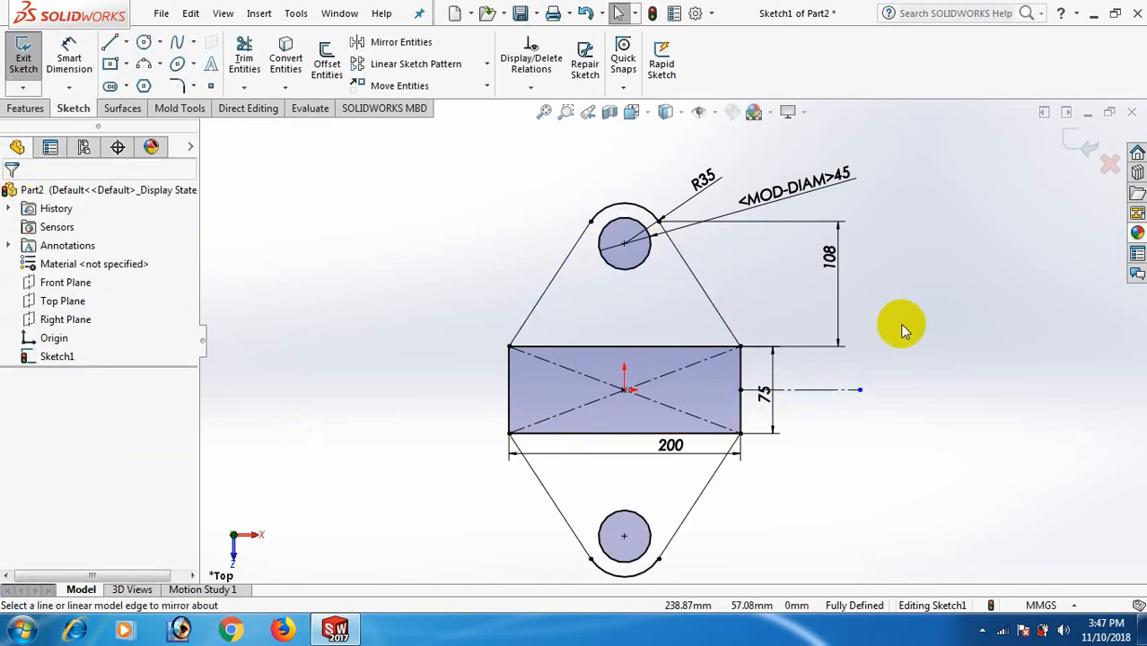
Step: Extrude the rectangle and both lobe regions, excluding the two holes, to a blind depth of 15 mm in the reversed direction
key("space")
left_click(921, 11)
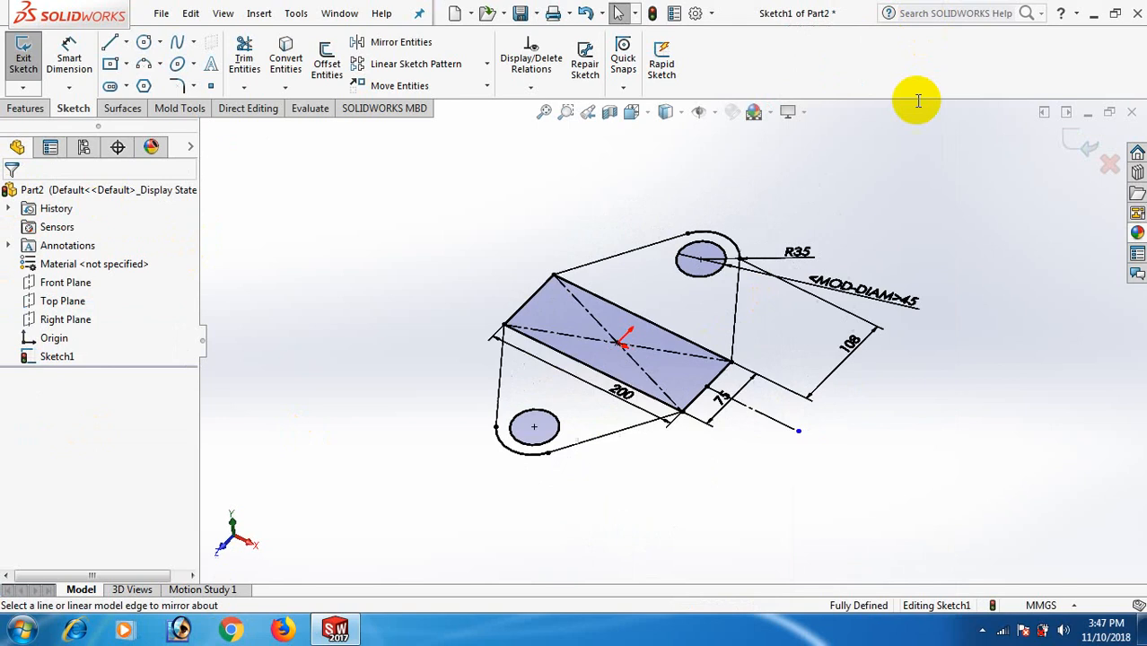
left_click(24, 108)
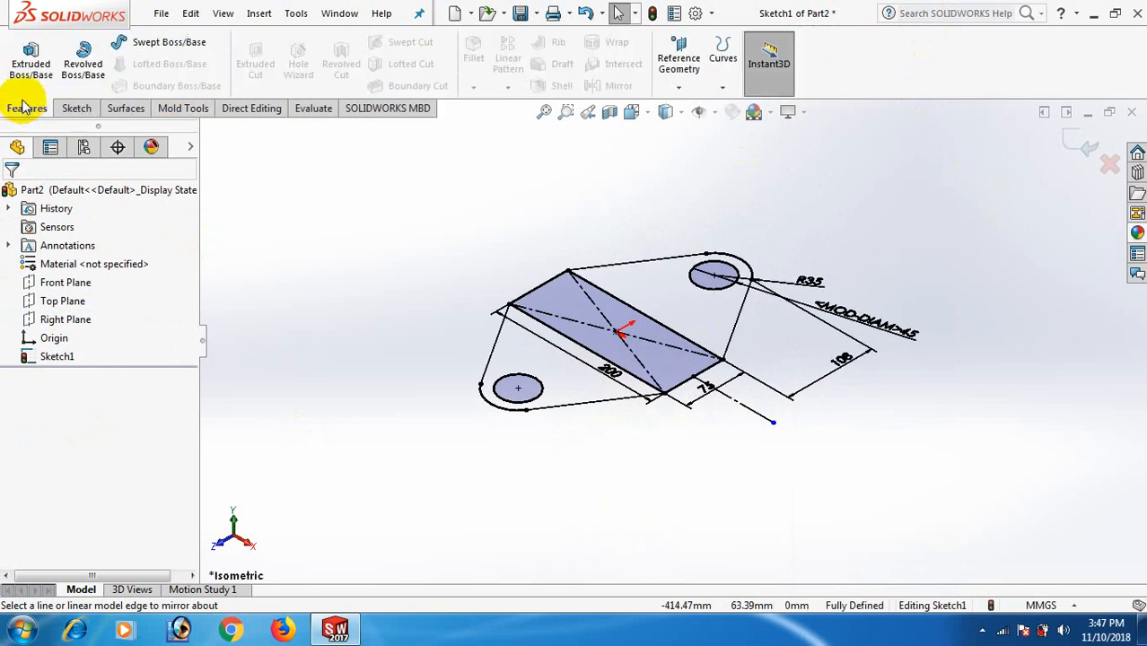
left_click(28, 67)
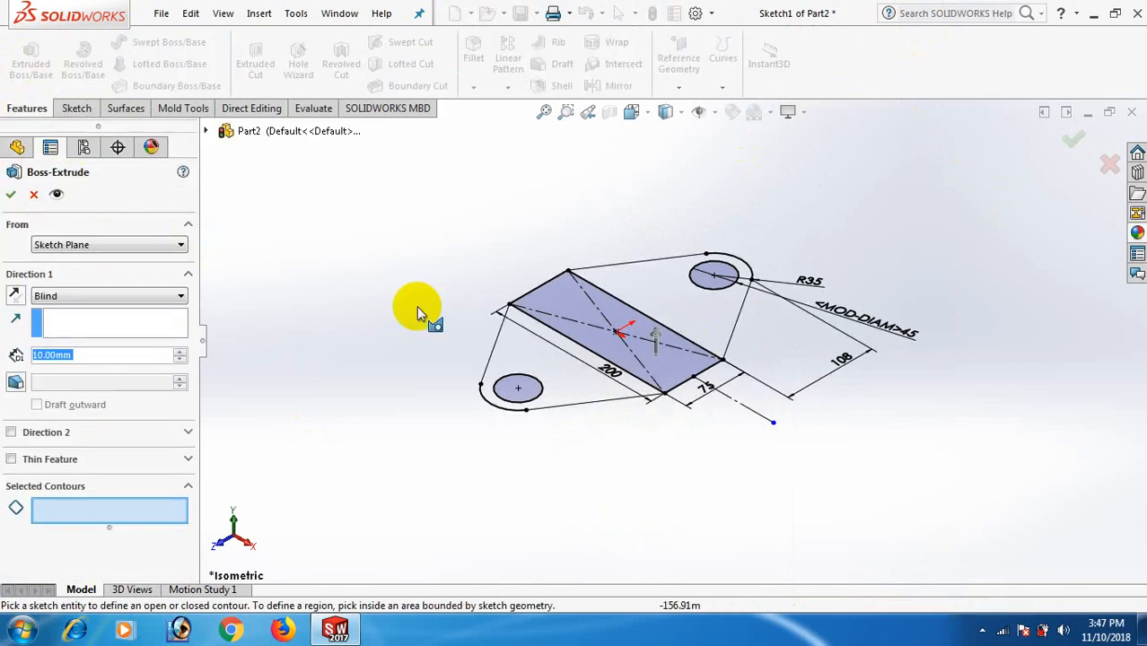
left_click(567, 381)
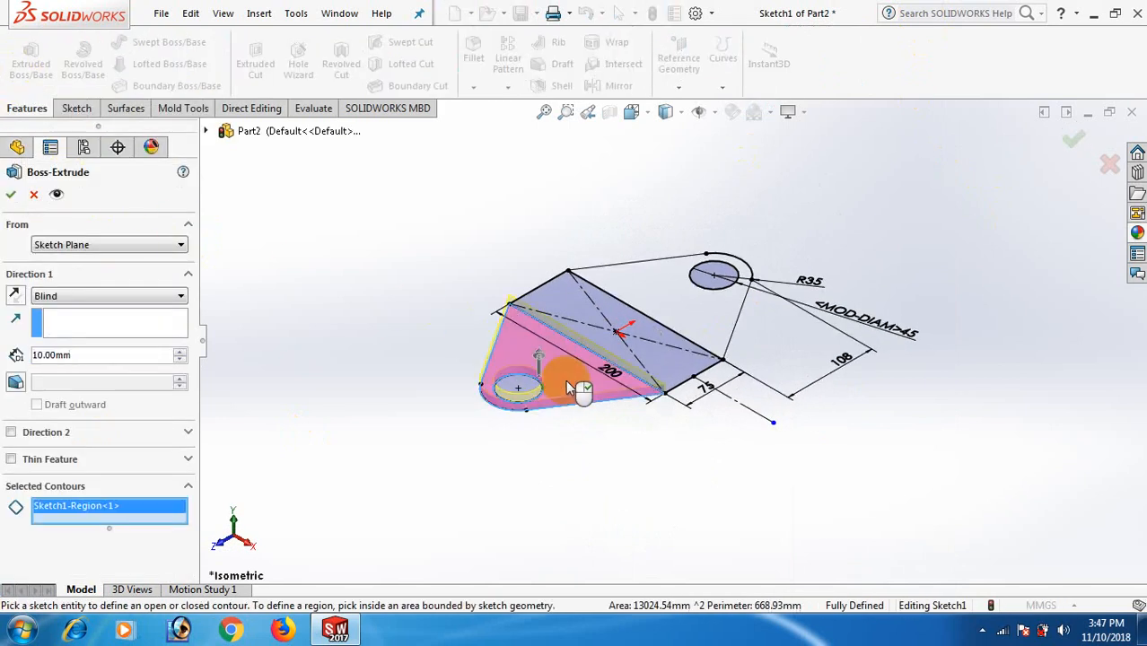
left_click(594, 319)
left_click(664, 296)
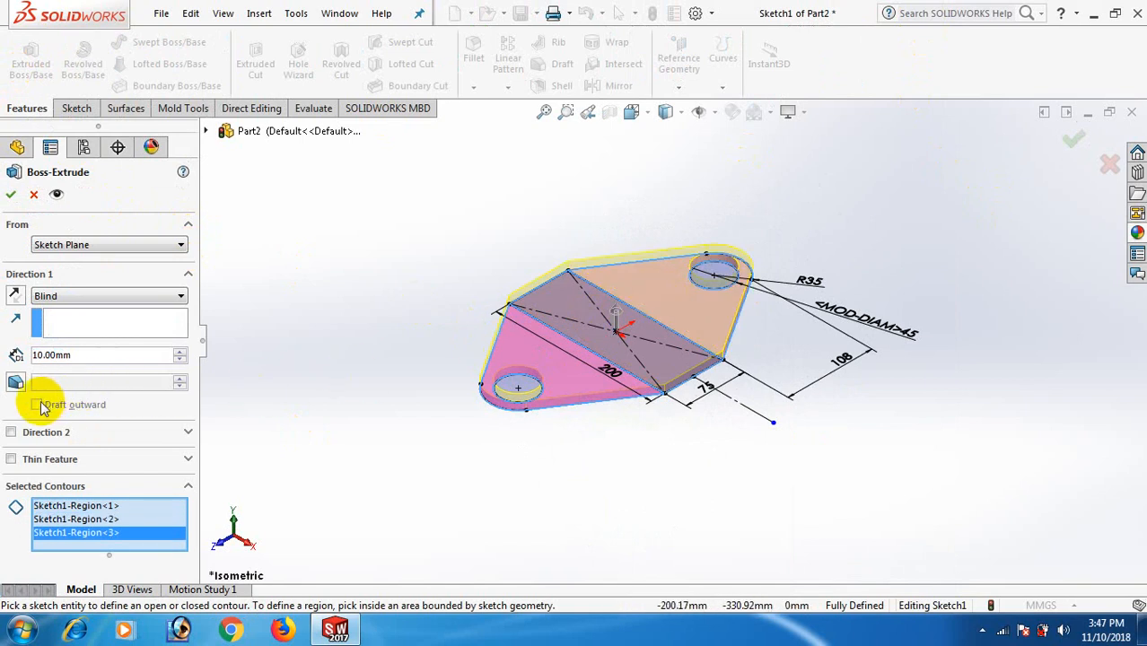
left_click(16, 296)
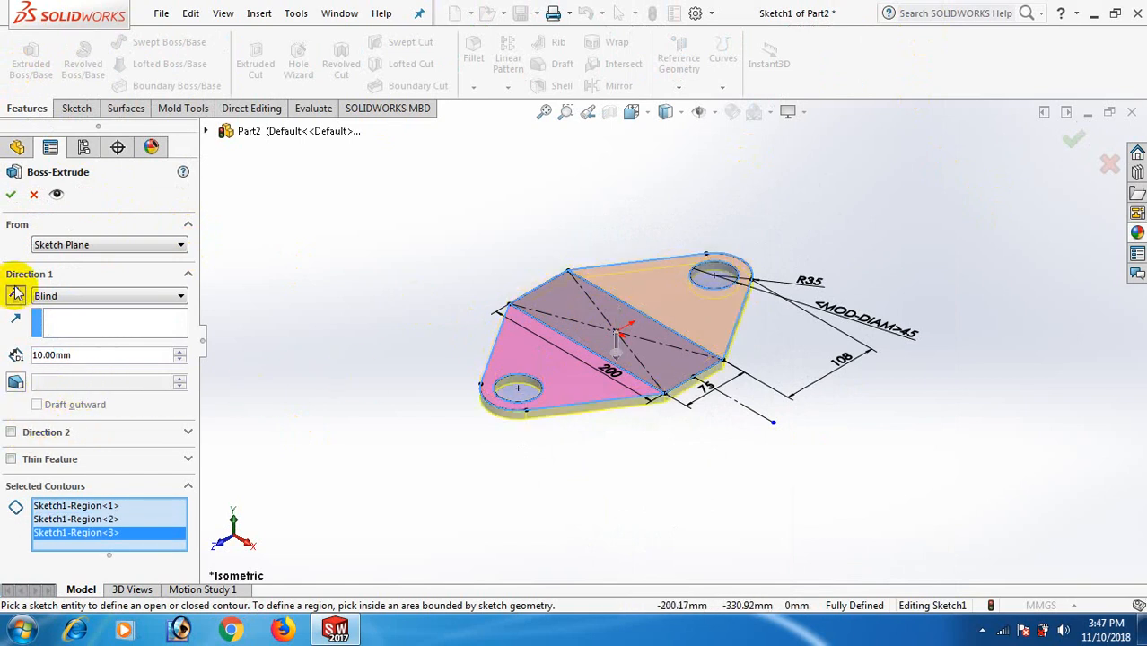
left_click_drag(82, 353, 7, 351)
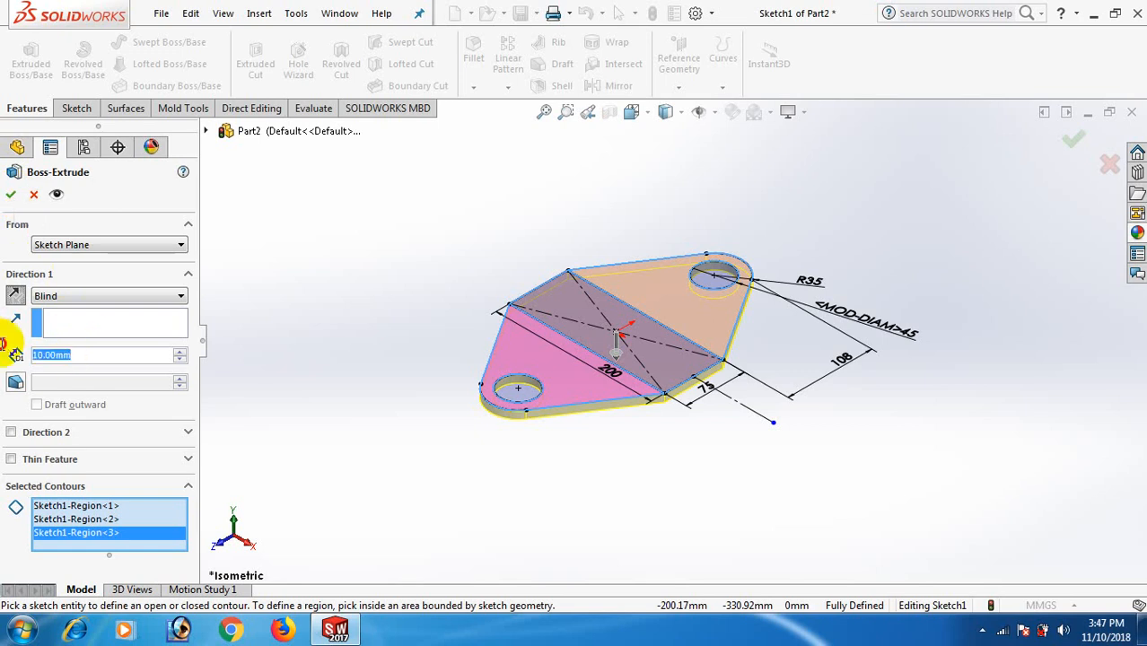
type("15")
key("Return")
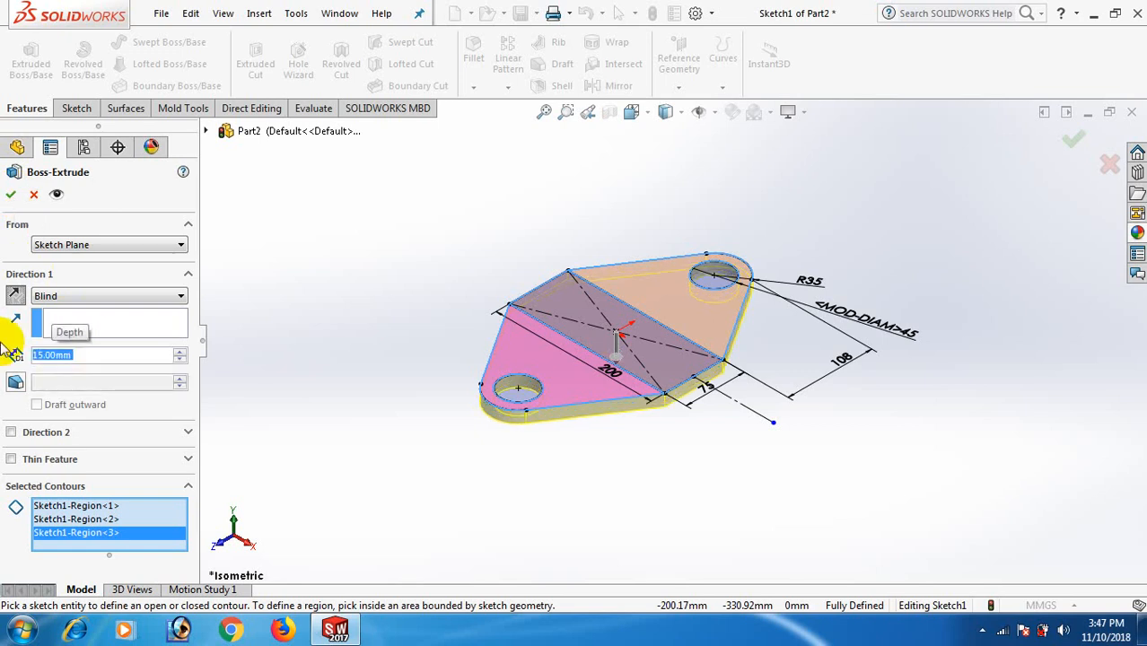
left_click(12, 194)
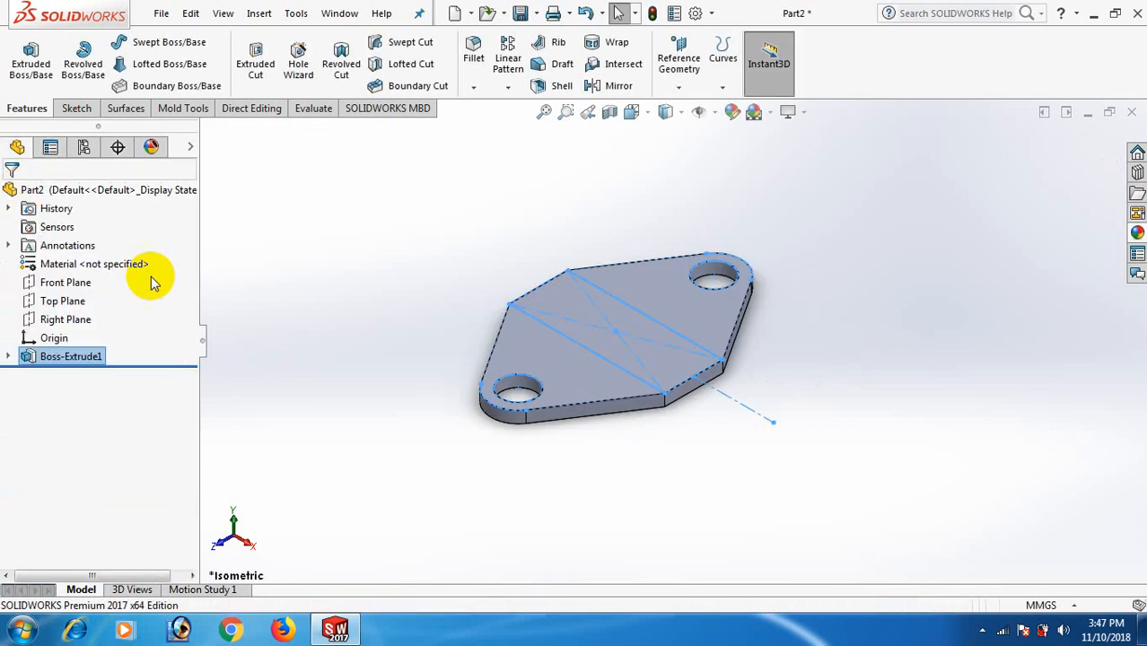
Step: Start a sketch on the plate's narrow 75 mm wide end face and view it face-on
scroll(736, 408, "down", 3)
left_click(664, 361)
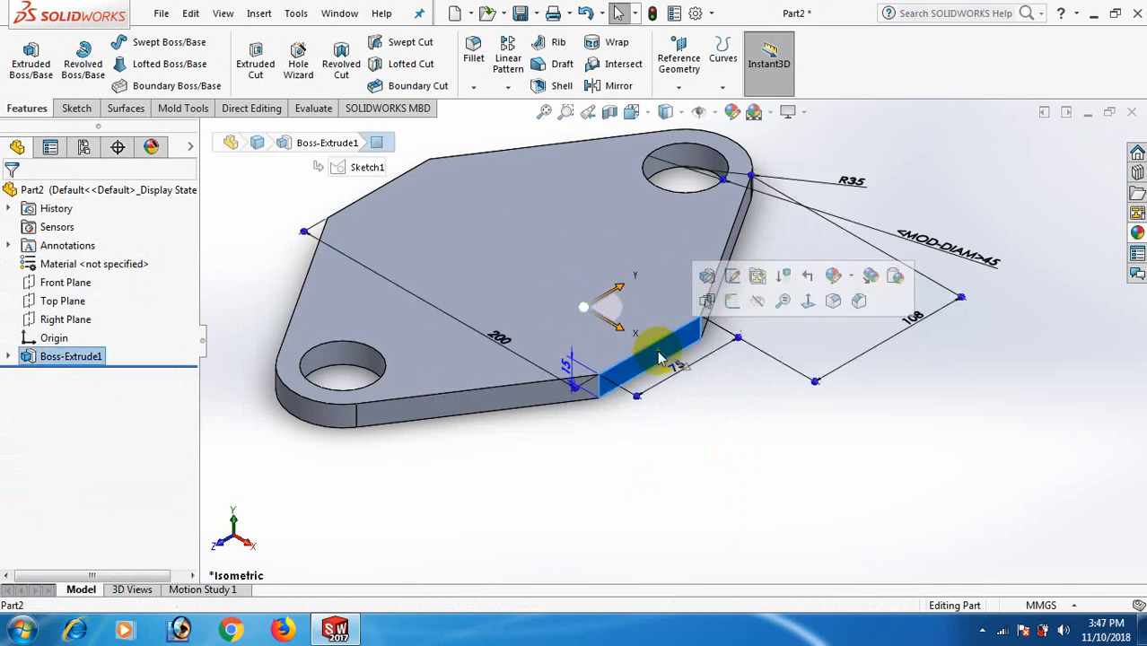
left_click(734, 303)
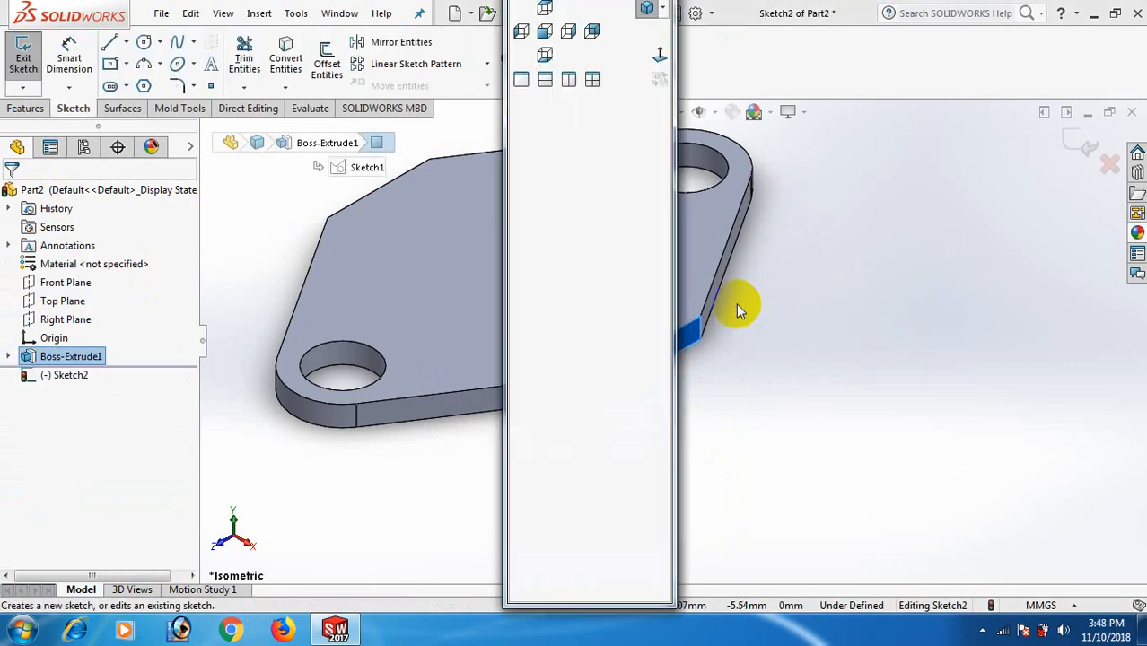
left_click(659, 56)
Step: Draw two concentric circles about 61 mm and 31 mm in diameter, centred about 42 mm directly above the origin
right_click_drag(856, 434, 997, 458)
scroll(771, 299, "down", 2)
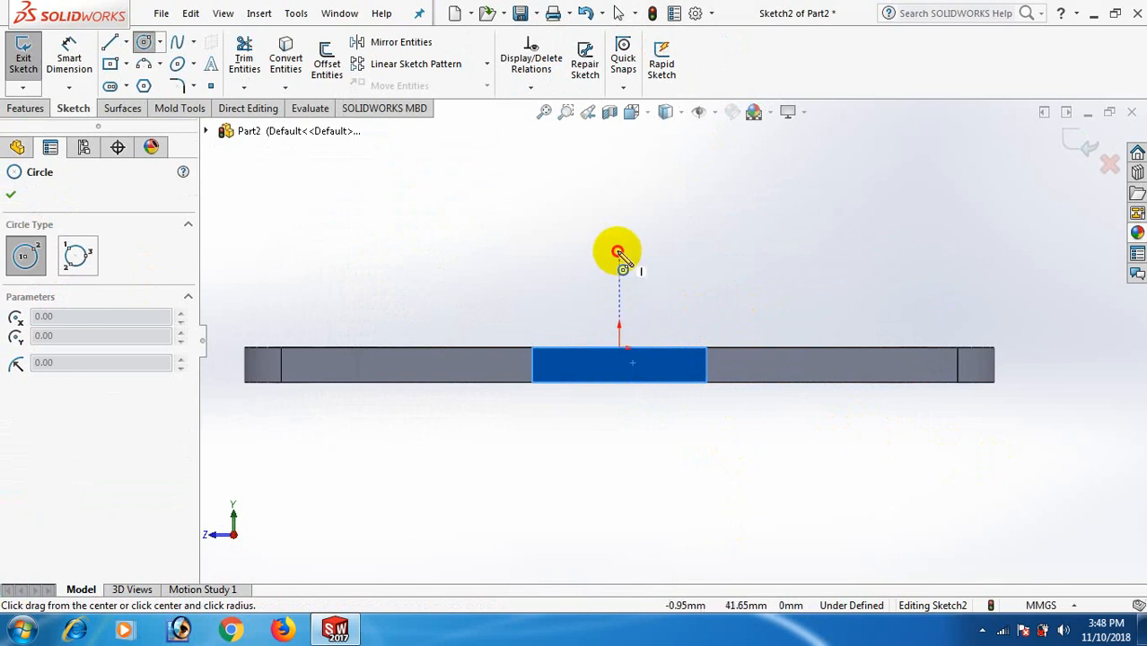
left_click(620, 250)
left_click(628, 321)
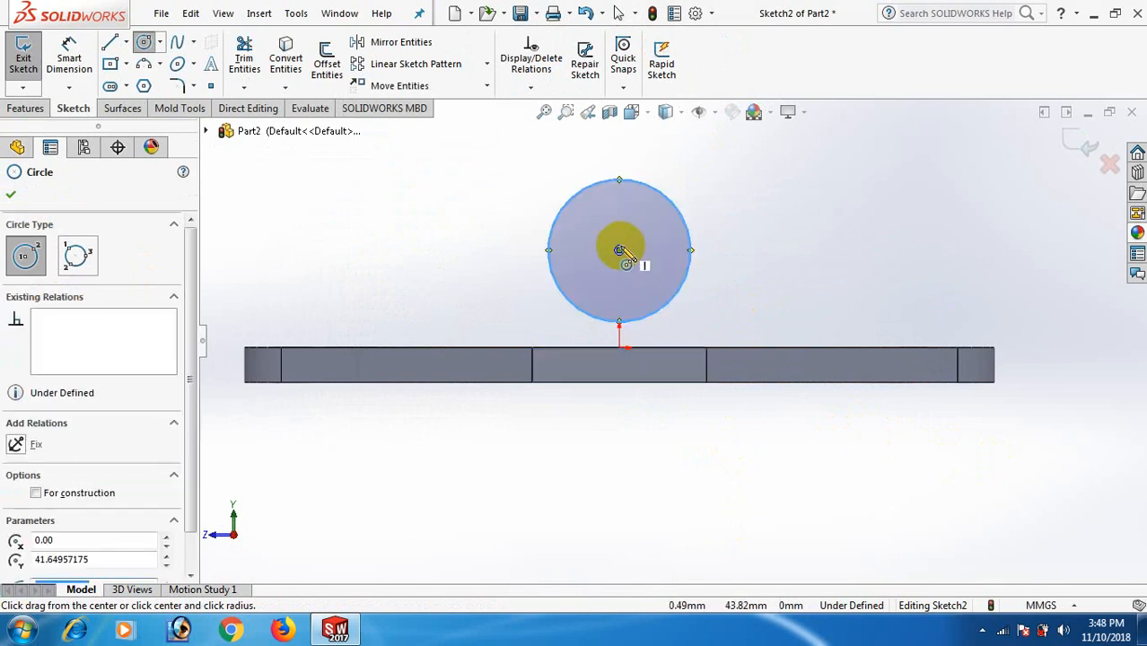
left_click(619, 251)
left_click(626, 288)
right_click(623, 287)
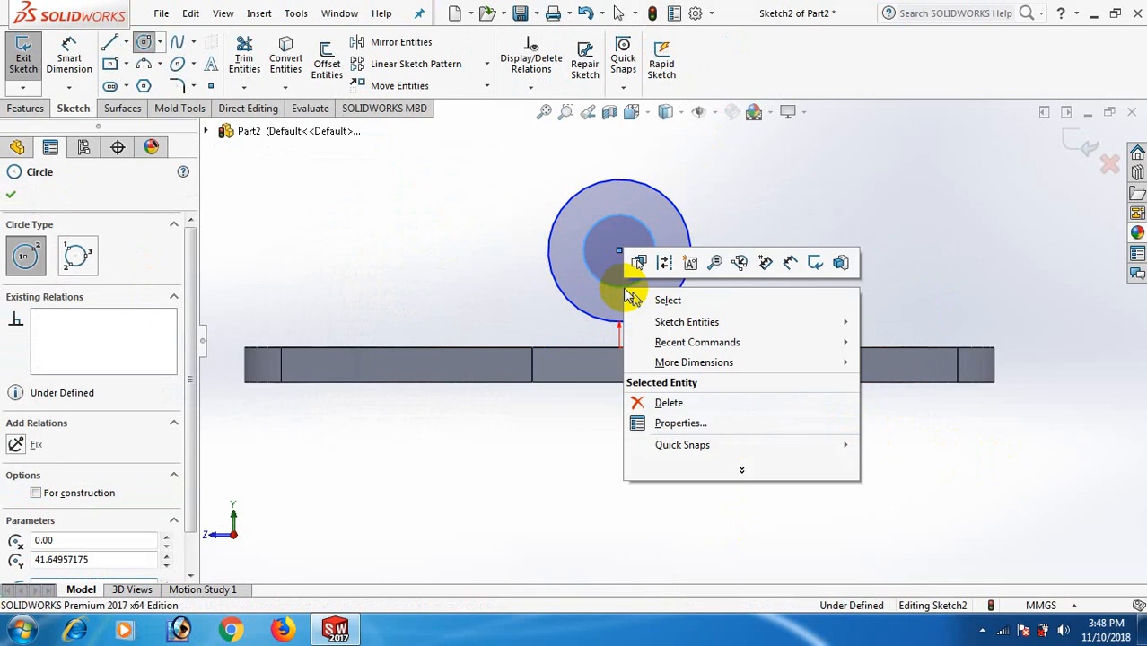
left_click(668, 300)
Step: Dimension the outer circle's diameter as 150 mm
right_click_drag(783, 301, 765, 164)
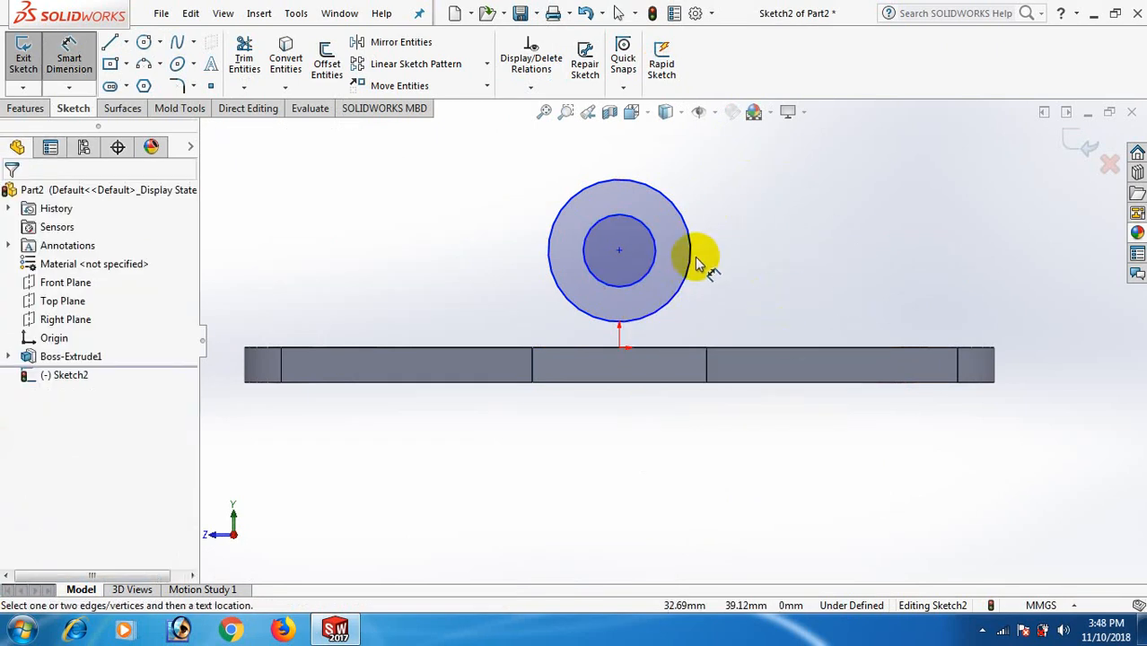
left_click(697, 261)
left_click(802, 254)
type("1")
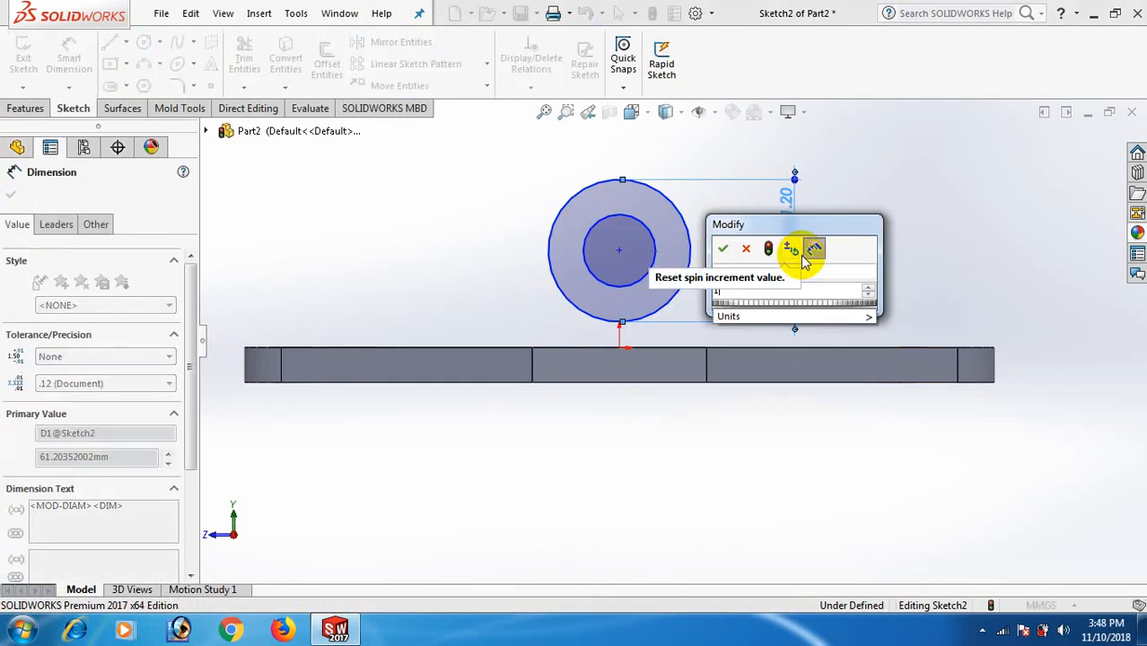
type("50")
key("Return")
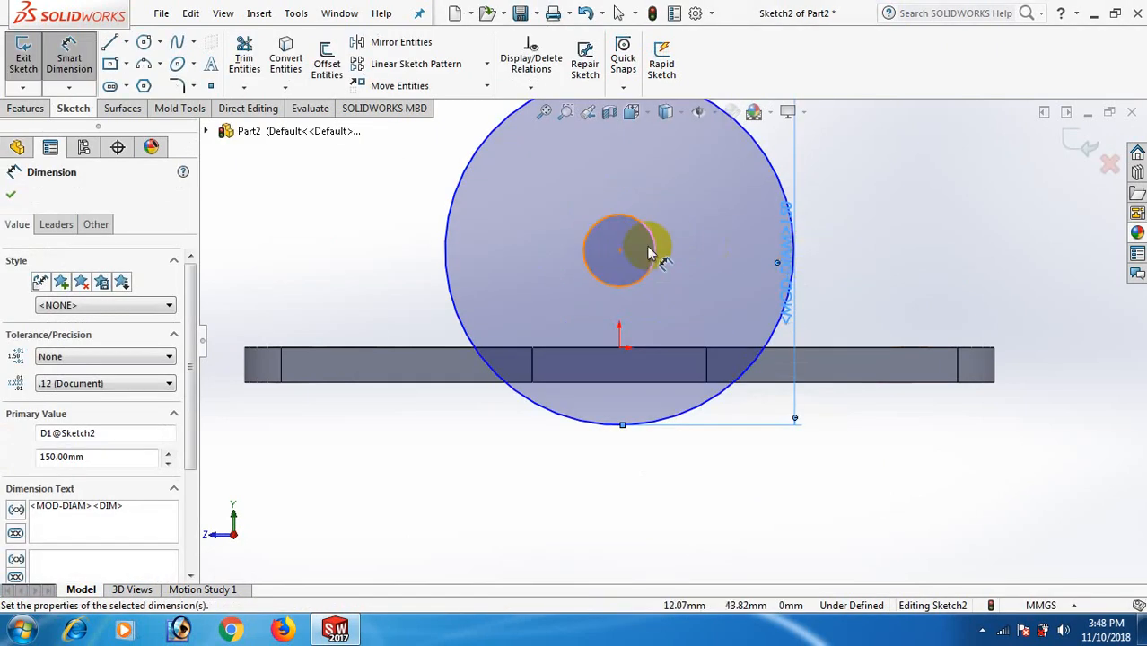
Step: Dimension the inner circle's diameter as 130 mm
left_click(657, 251)
left_click(957, 242)
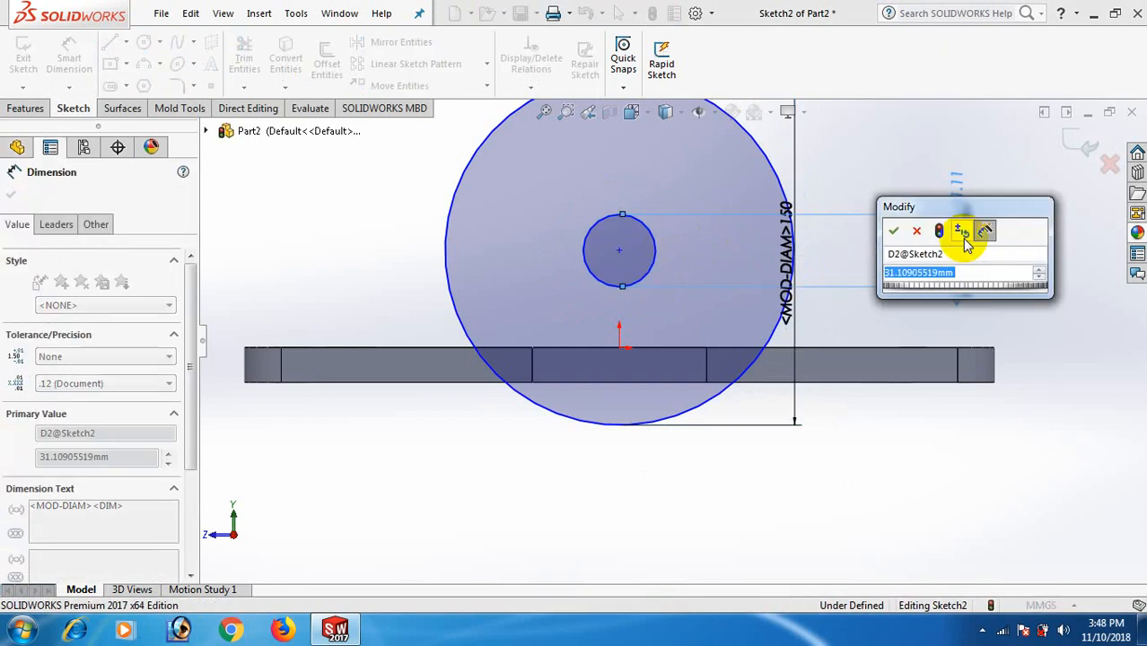
type("130")
key("Return")
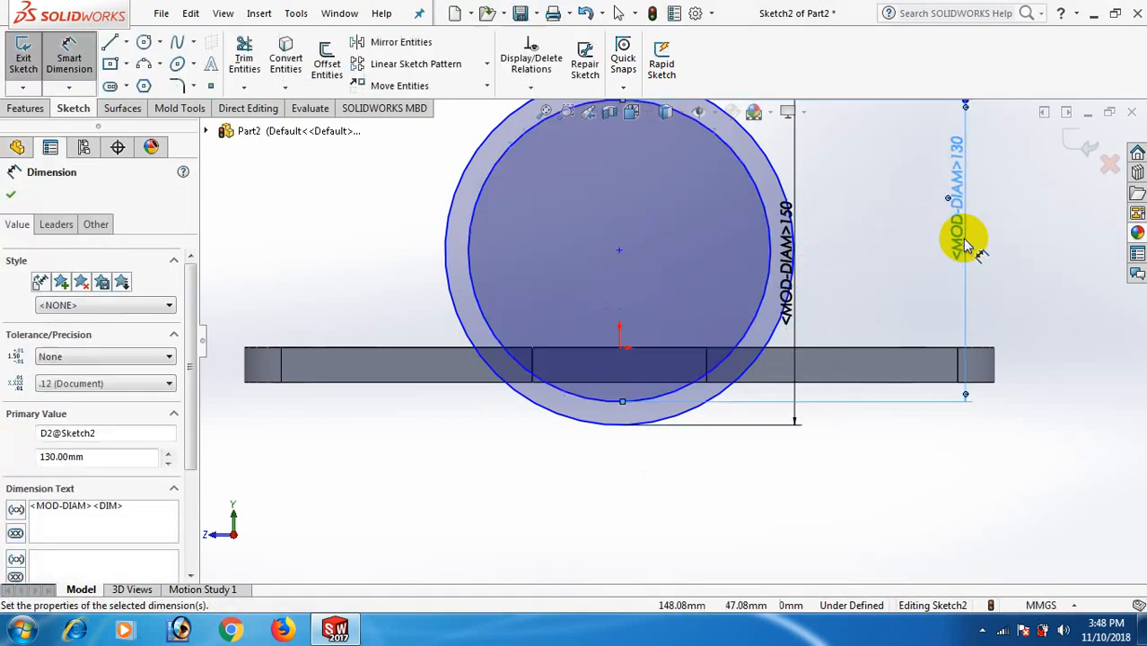
left_click(1068, 285)
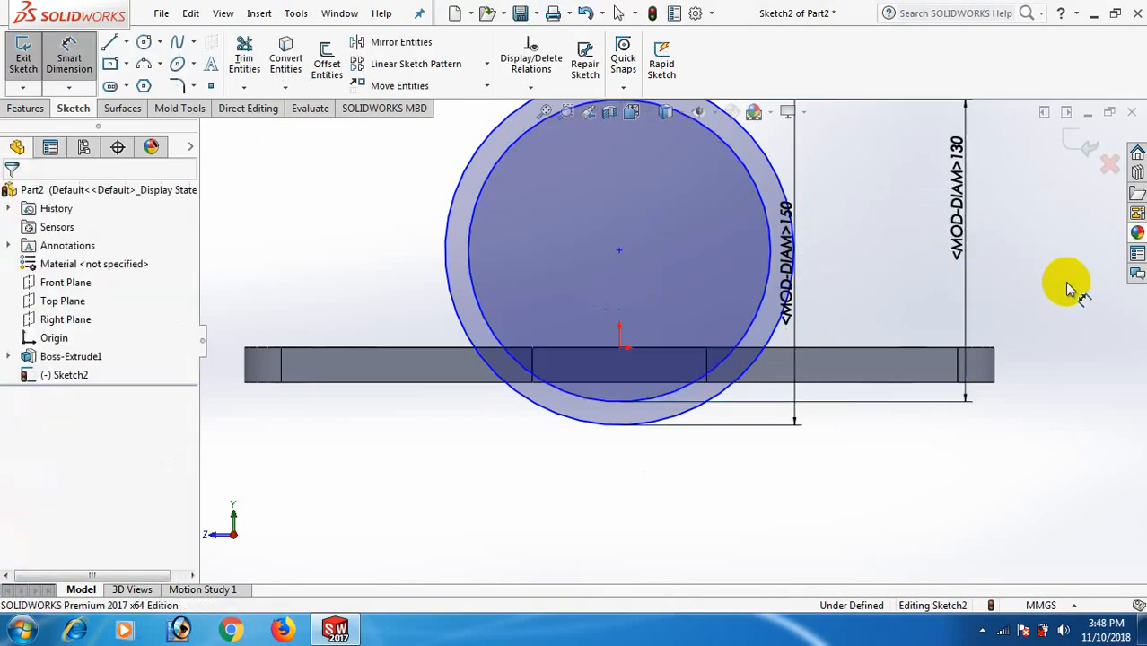
Step: Dimension the vertical distance between the circles' centre and the origin as 68 mm
left_click(625, 254)
left_click(623, 350)
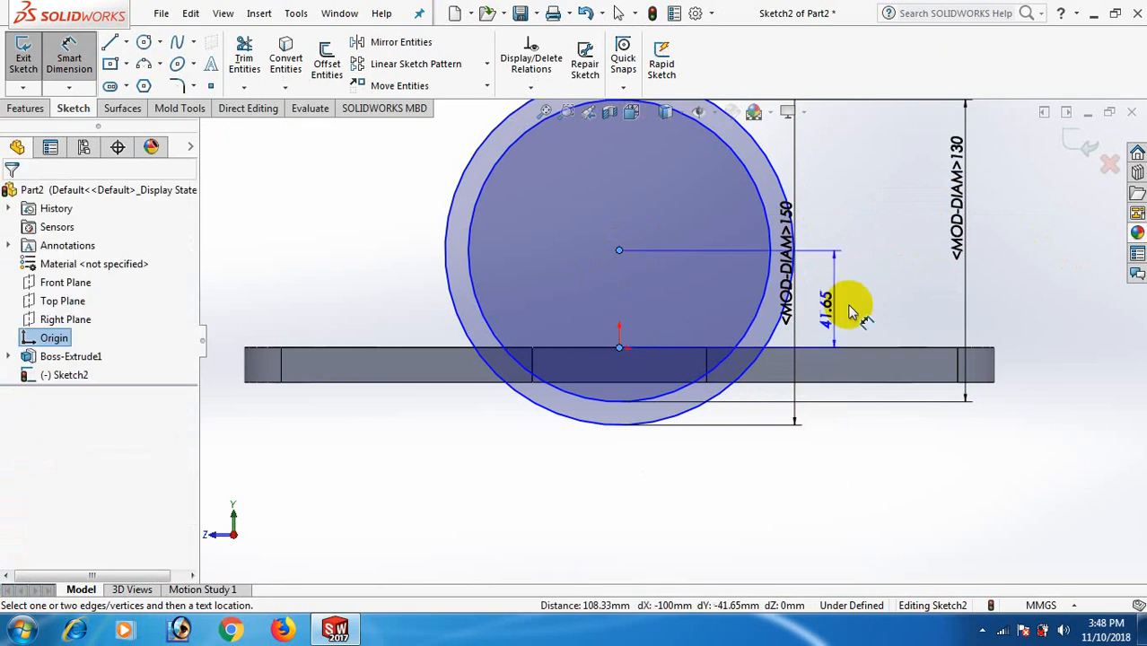
left_click(825, 278)
type("68")
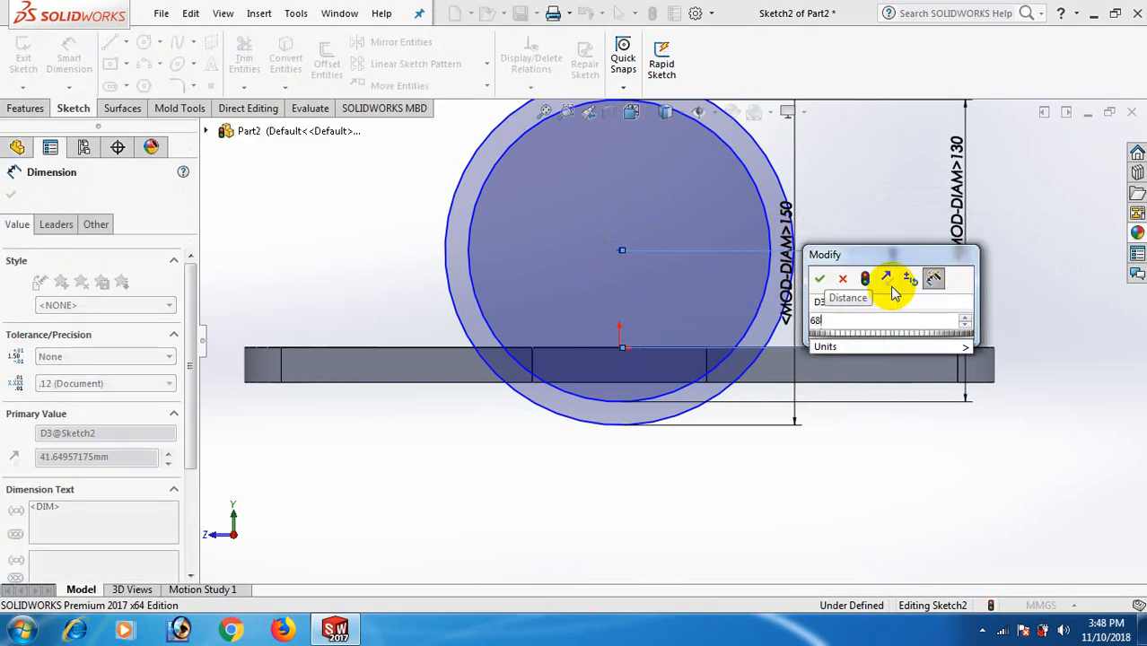
key("Return")
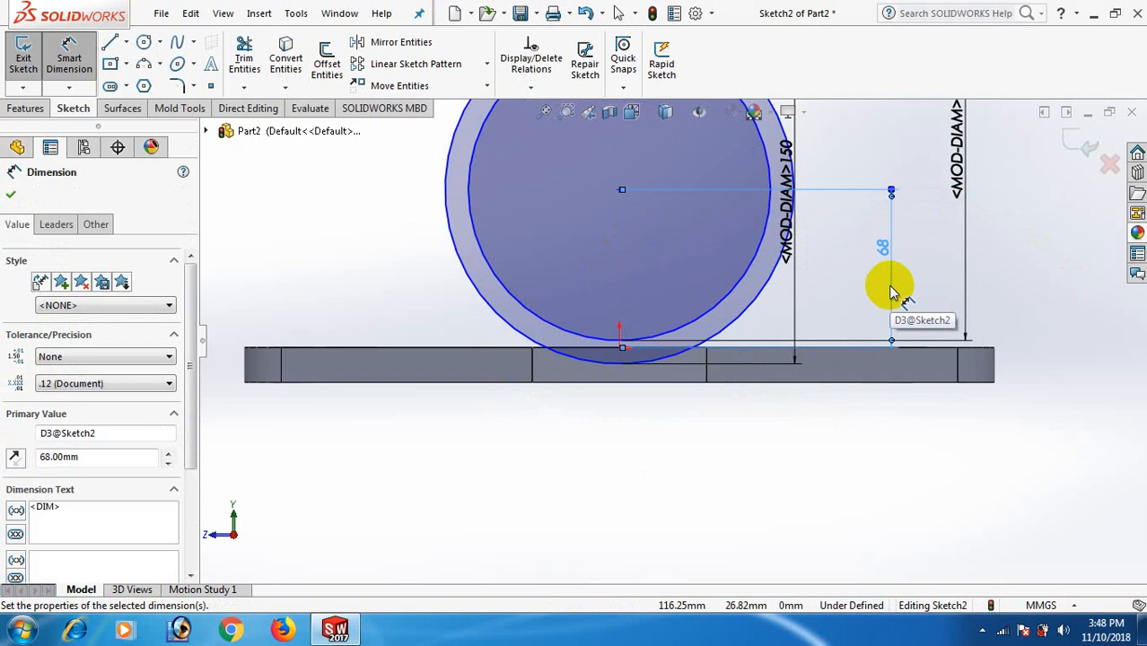
scroll(890, 289, "up", 3)
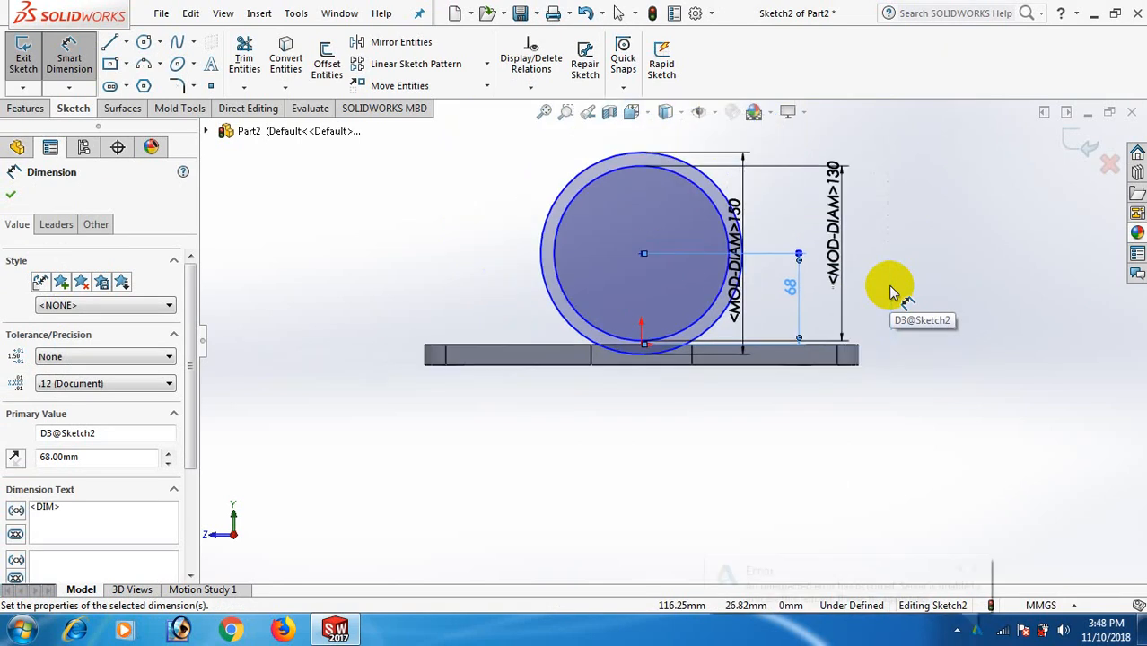
left_click(943, 308)
right_click(942, 308)
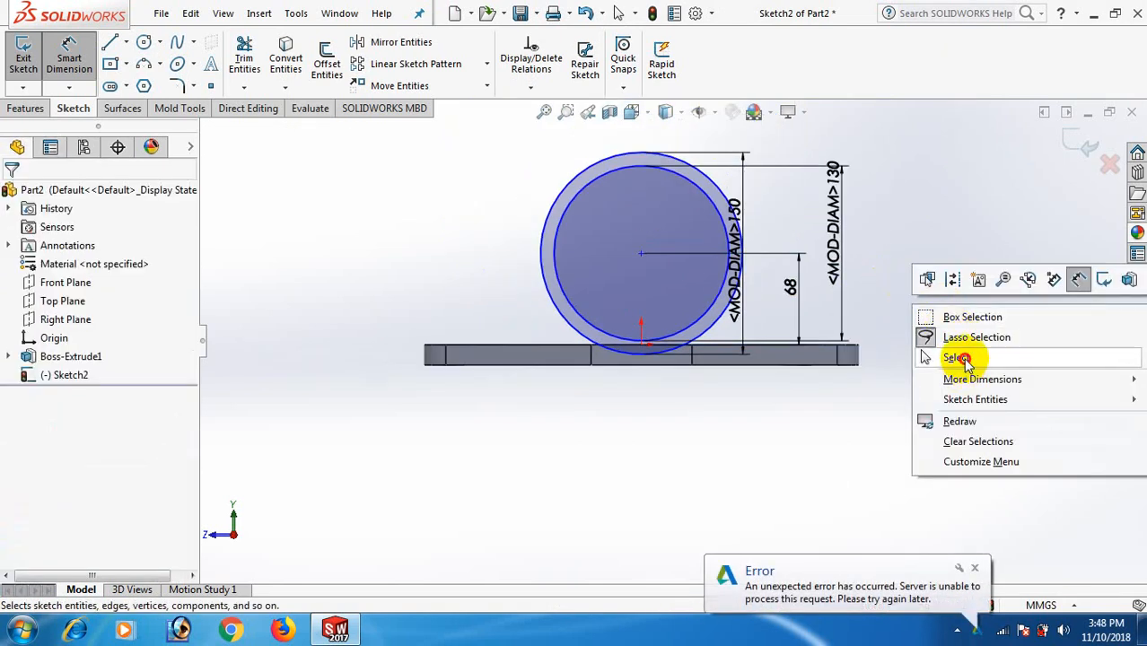
left_click(959, 358)
Step: Add a vertical relation between the circles' centre point and the origin, and dismiss the error notification
left_click(643, 256)
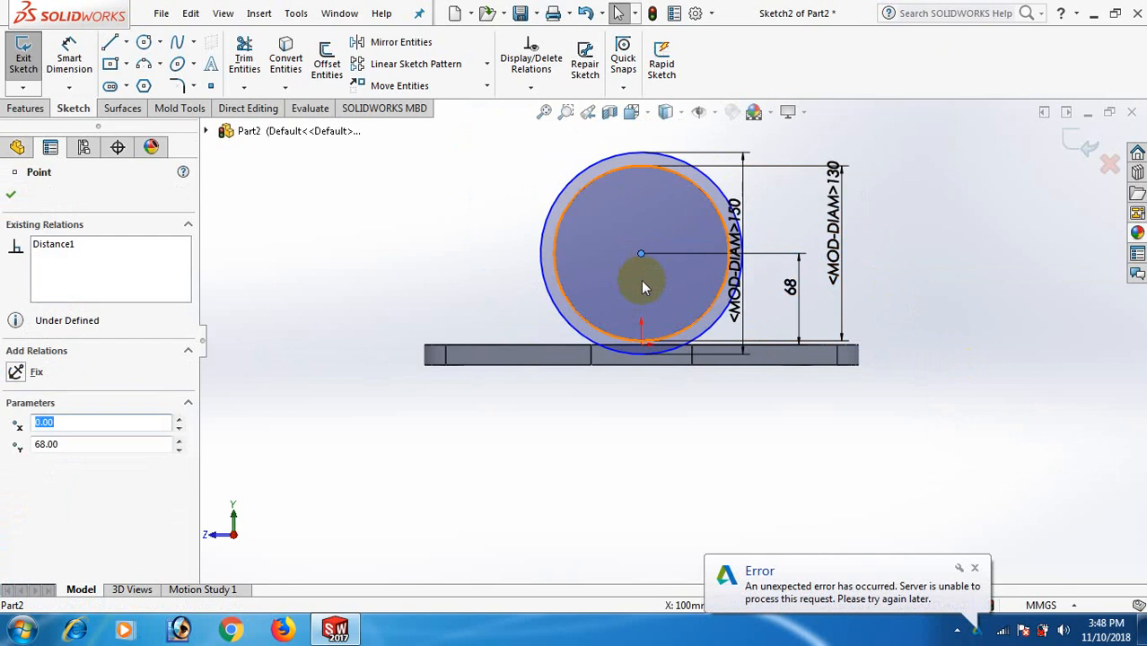
left_click(642, 343)
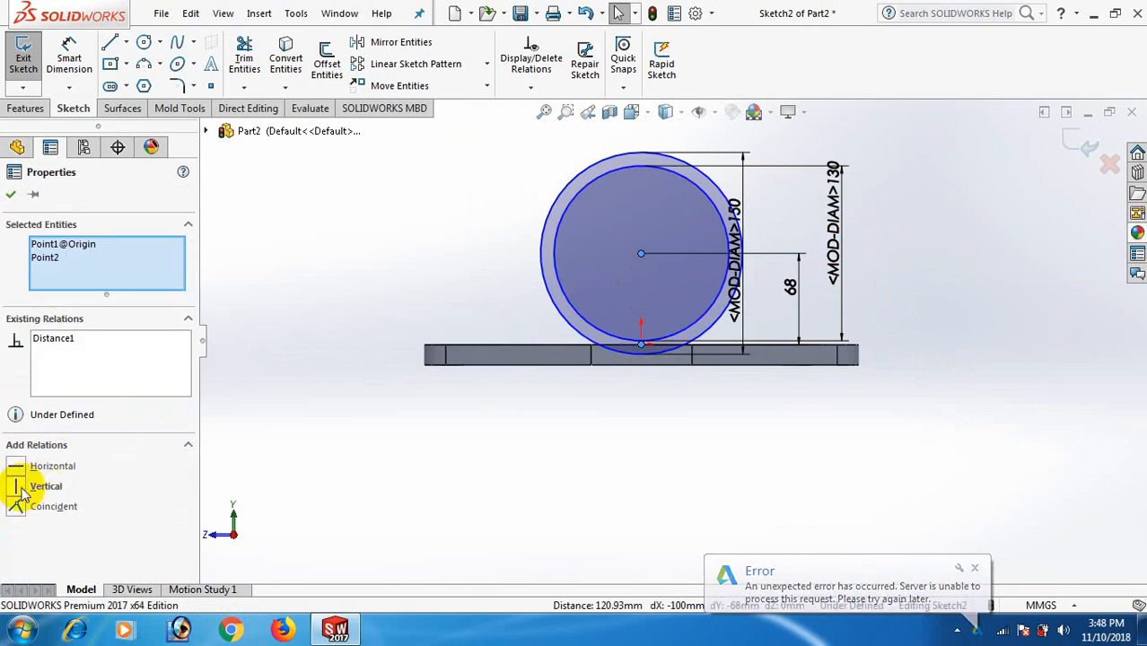
left_click(20, 485)
left_click(415, 478)
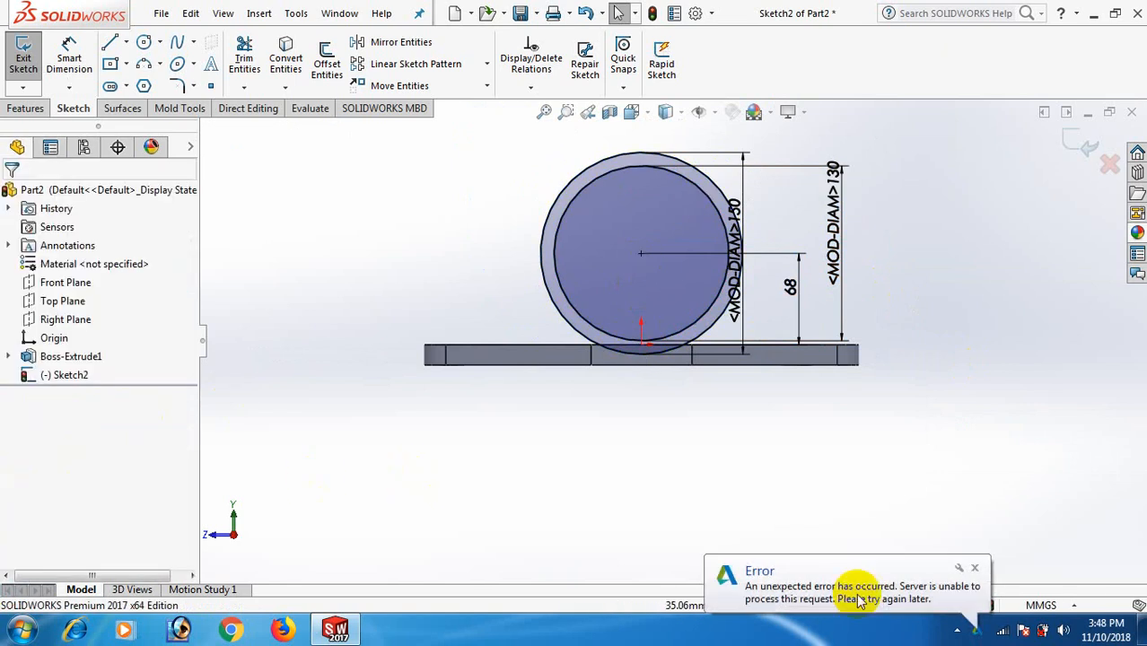
left_click(979, 569)
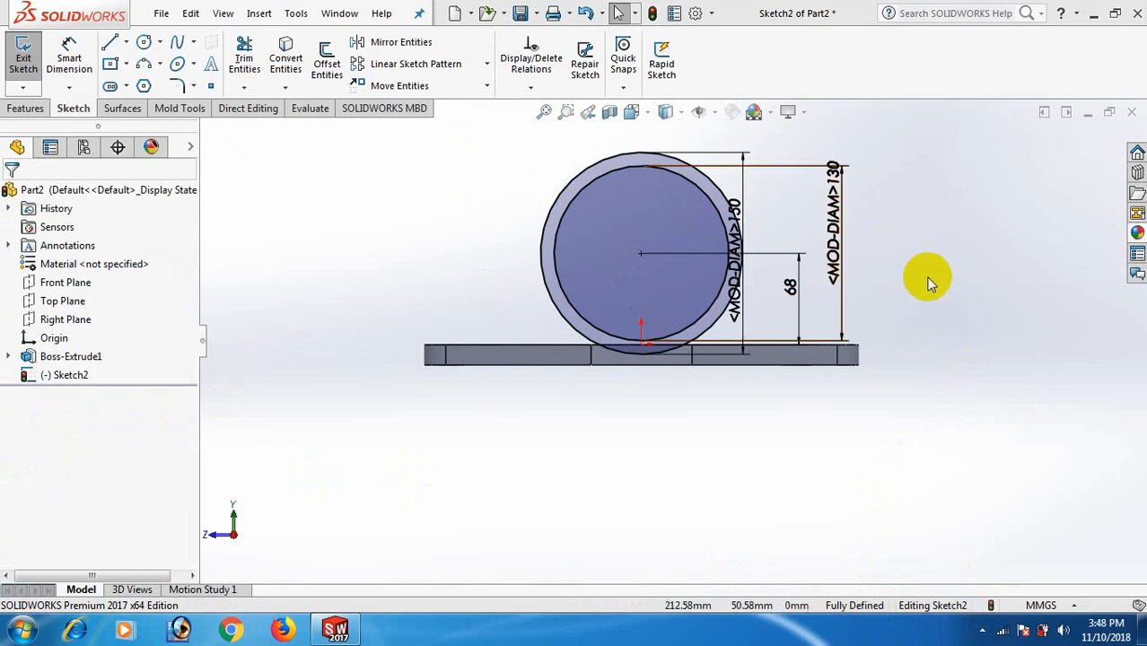
Step: Extrude the ring profile in the reversed direction, up to a vertex on the plate's opposite end
middle_click_drag(842, 339, 869, 368)
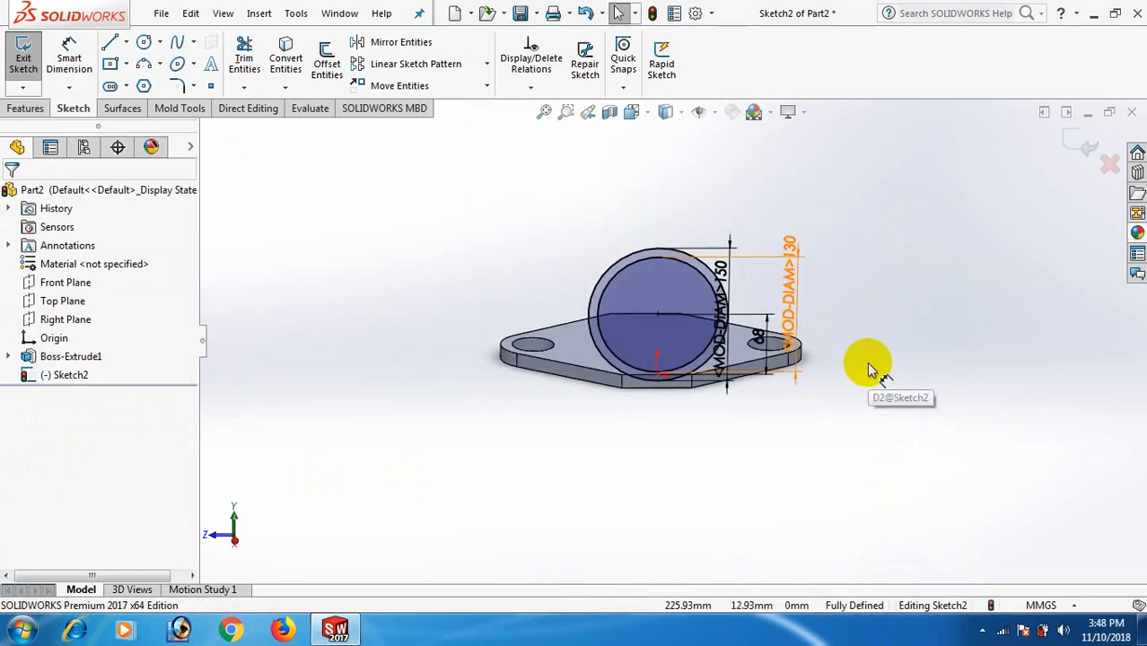
key("space")
left_click(932, 9)
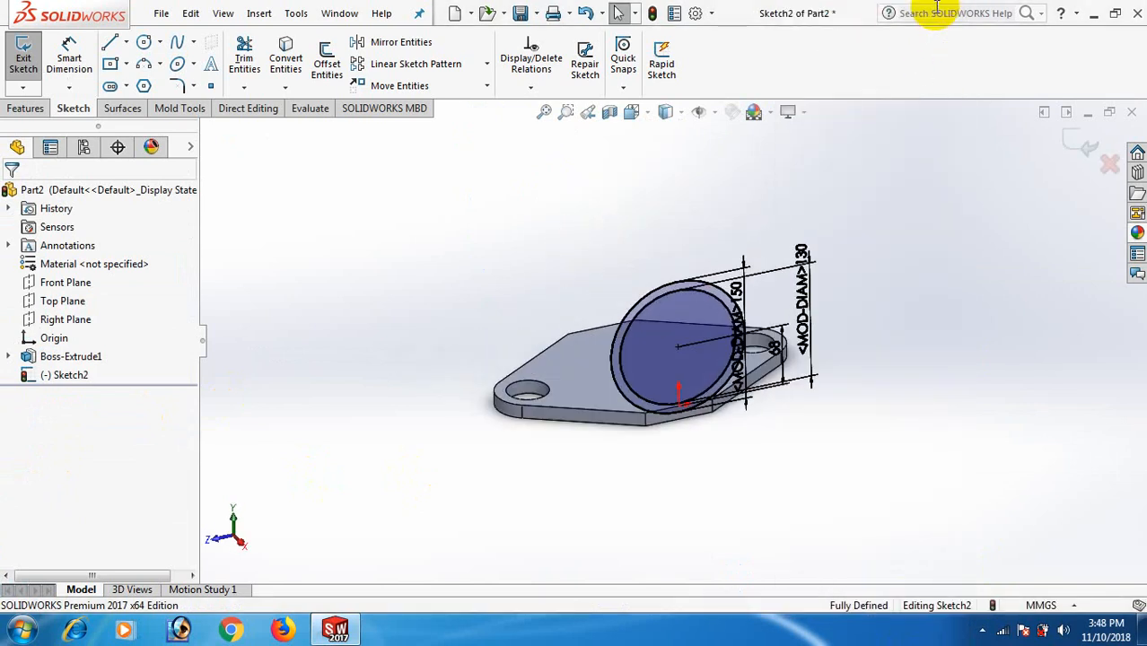
left_click(25, 108)
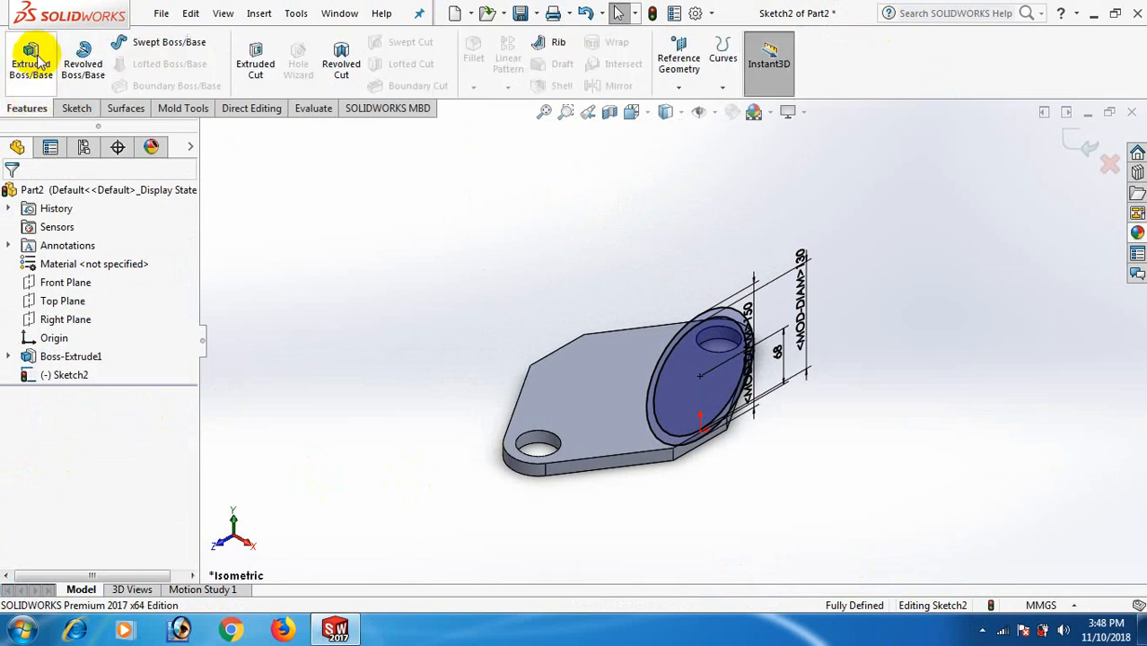
left_click(30, 56)
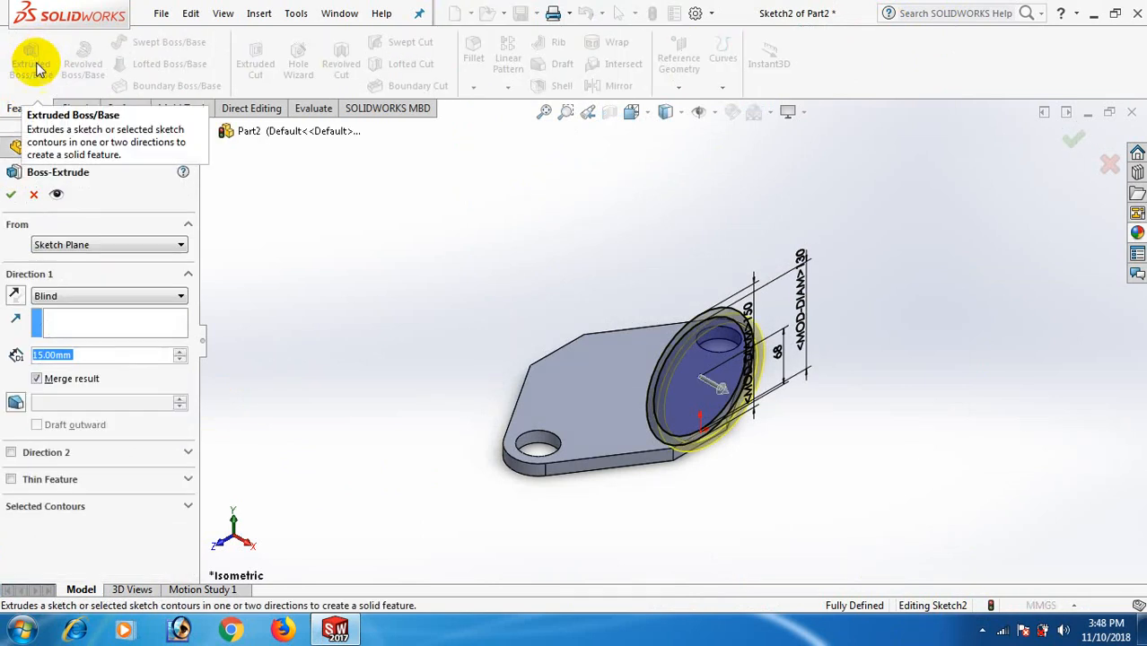
left_click(15, 303)
left_click(178, 297)
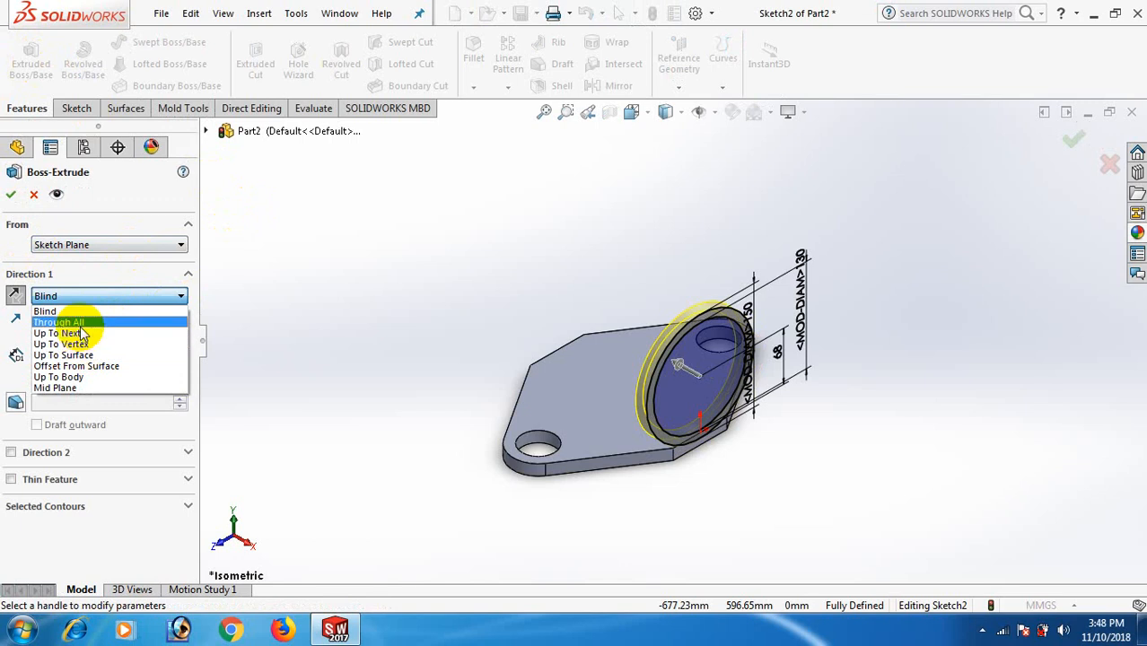
left_click(67, 344)
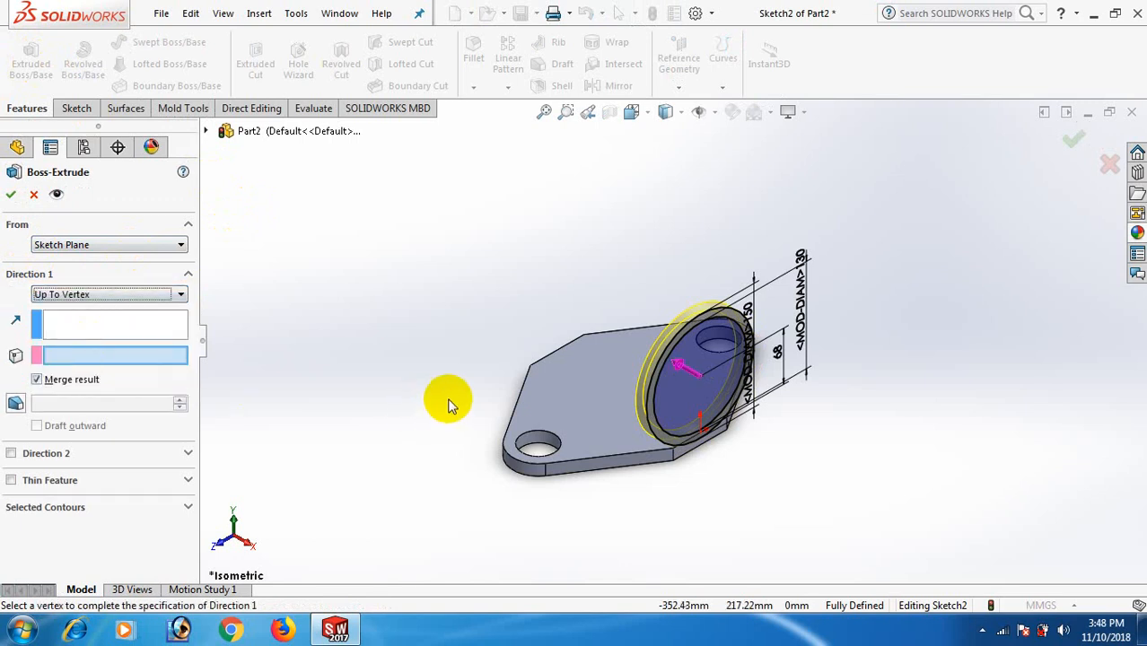
middle_click_drag(448, 402, 576, 474)
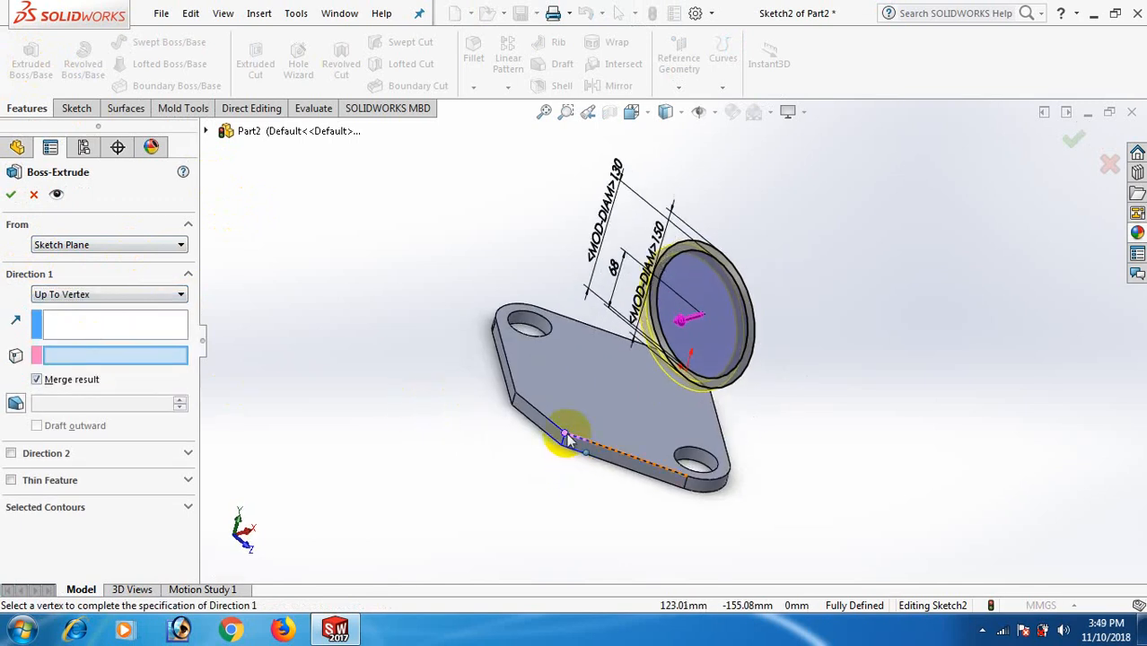
left_click(567, 440)
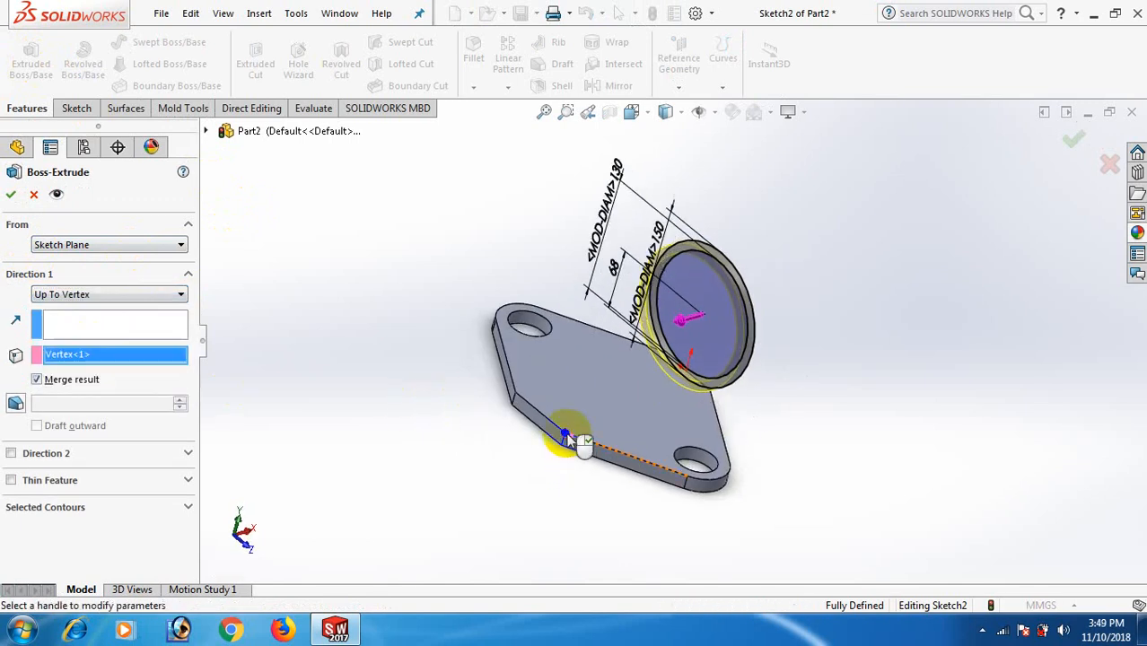
left_click(15, 195)
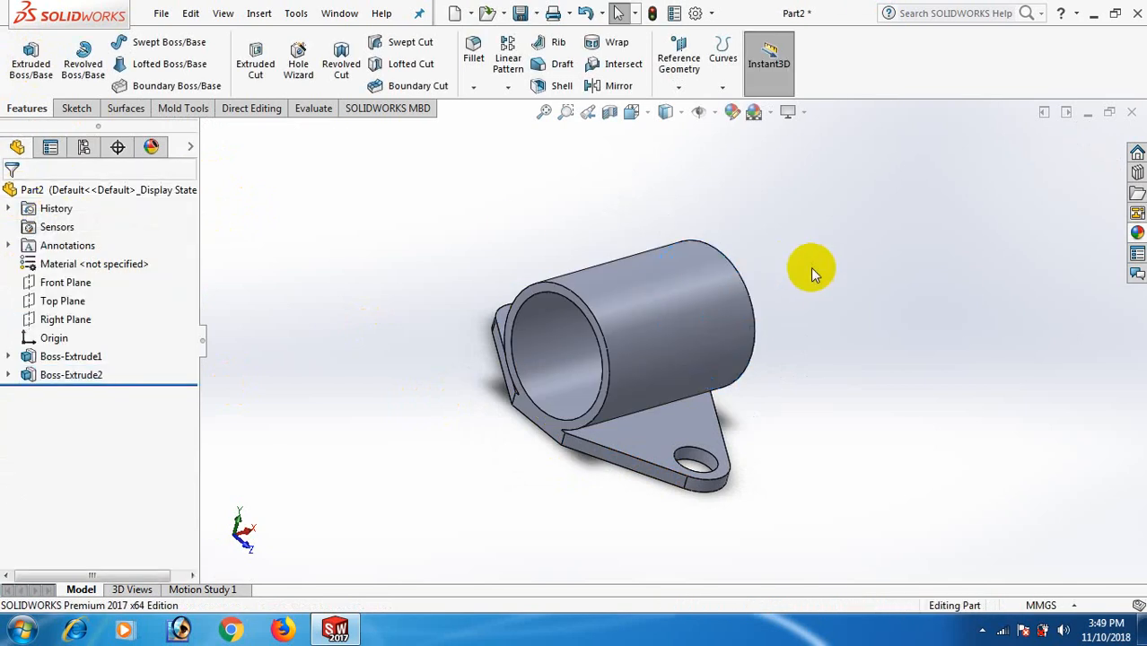
Step: Show the part in isometric view with the shaded display style without edges
key("space")
left_click(882, 15)
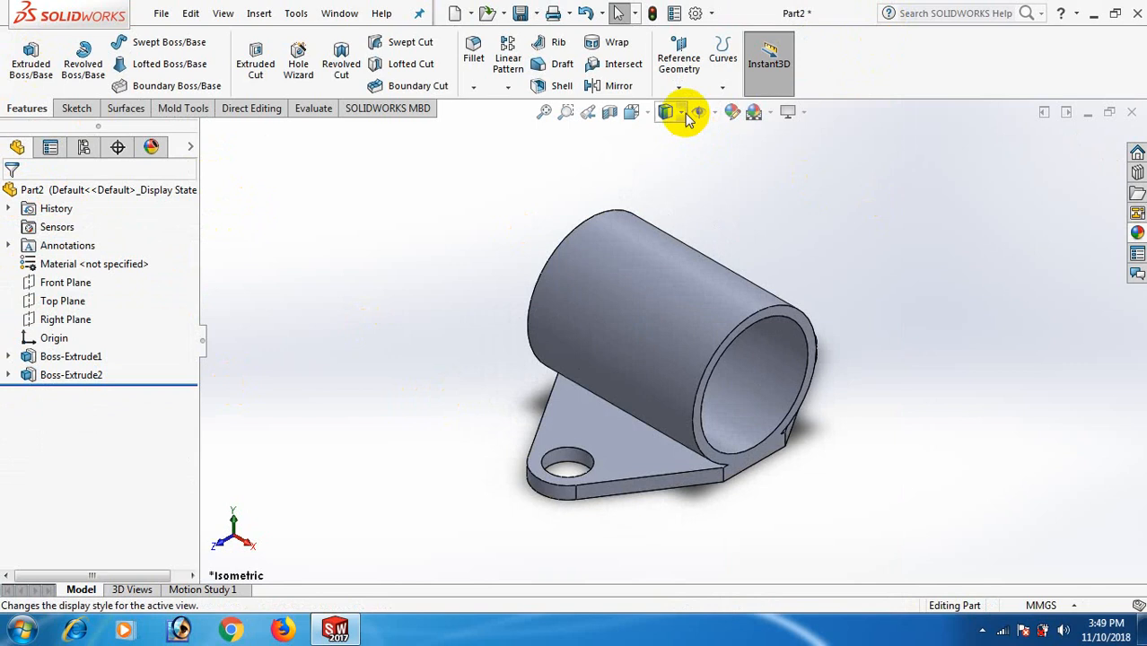
left_click(668, 151)
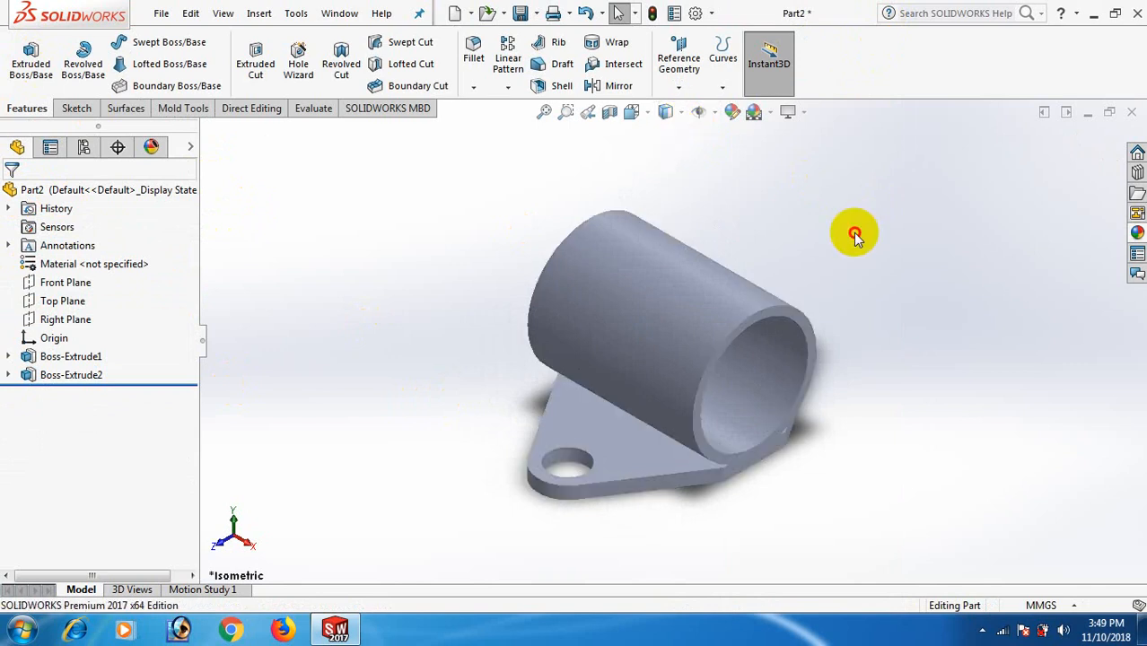
Step: Sketch a horizontal construction line about 129 mm long on the front lobe's top face, between its two slanted edges above the hole
left_click(643, 451)
left_click(718, 392)
right_click_drag(943, 494, 896, 500)
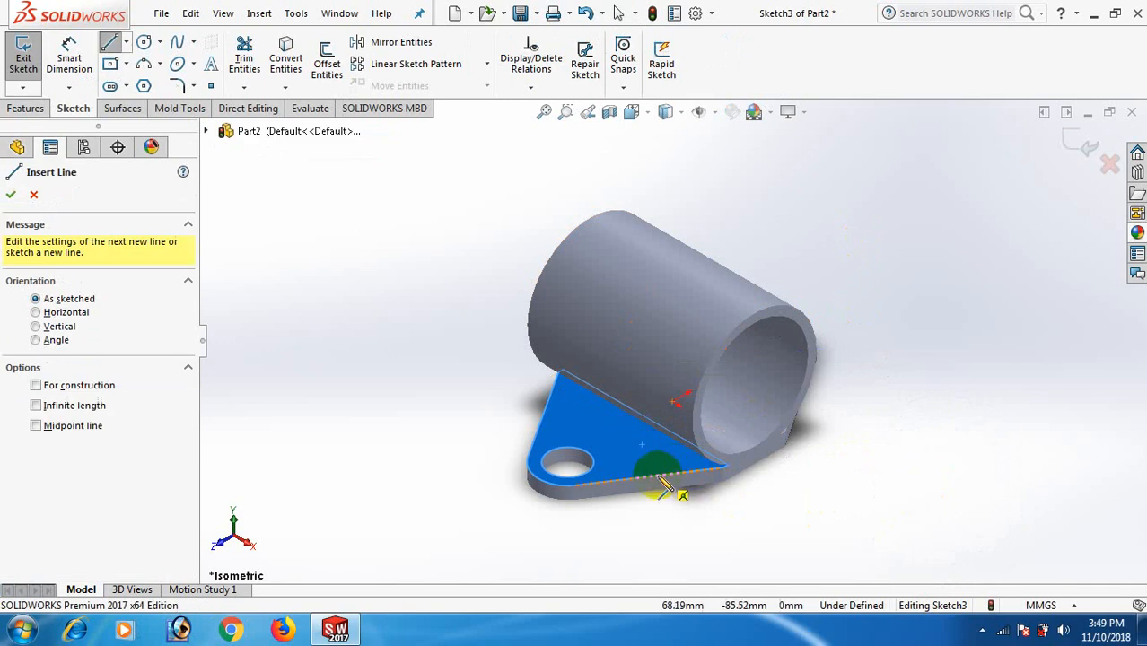
left_click(649, 479)
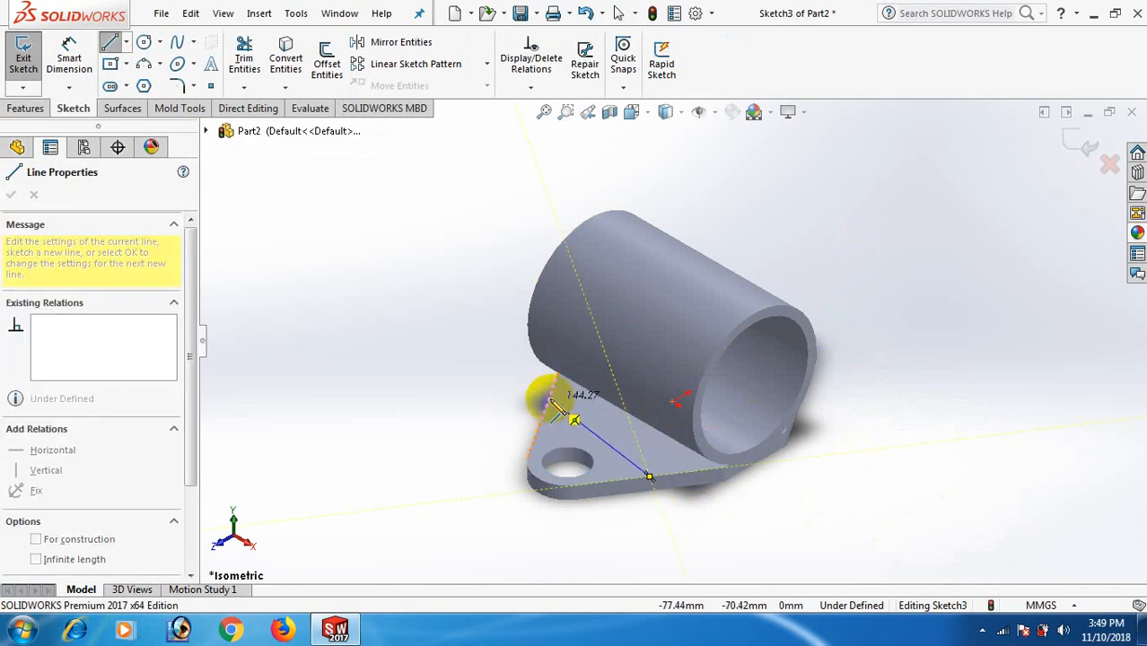
key("space")
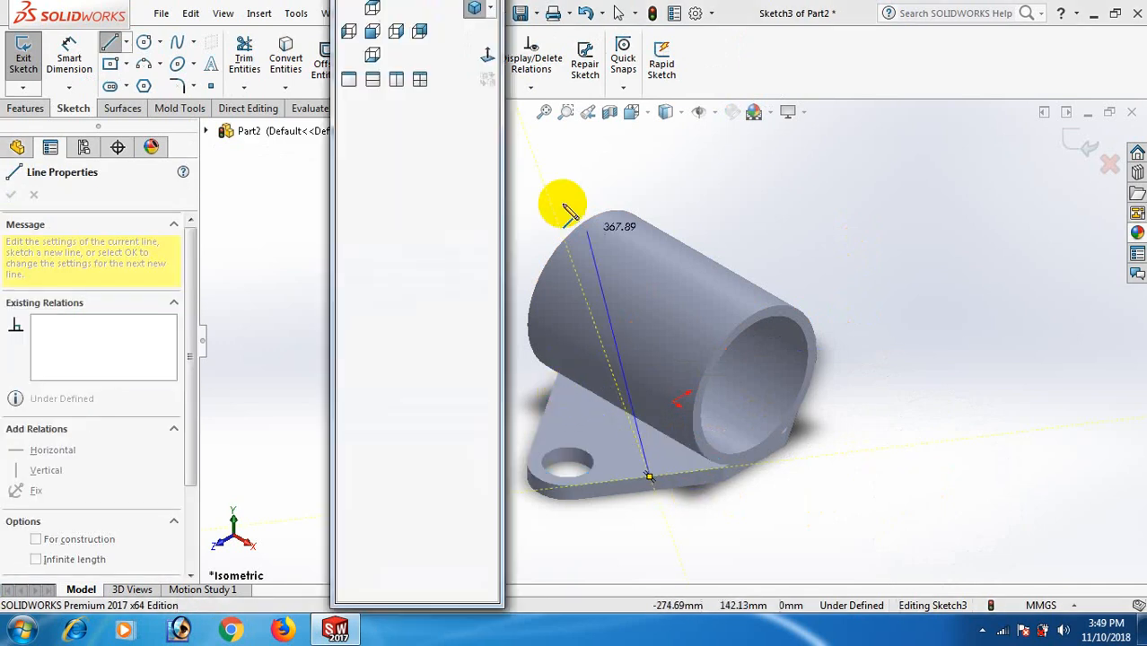
left_click(481, 64)
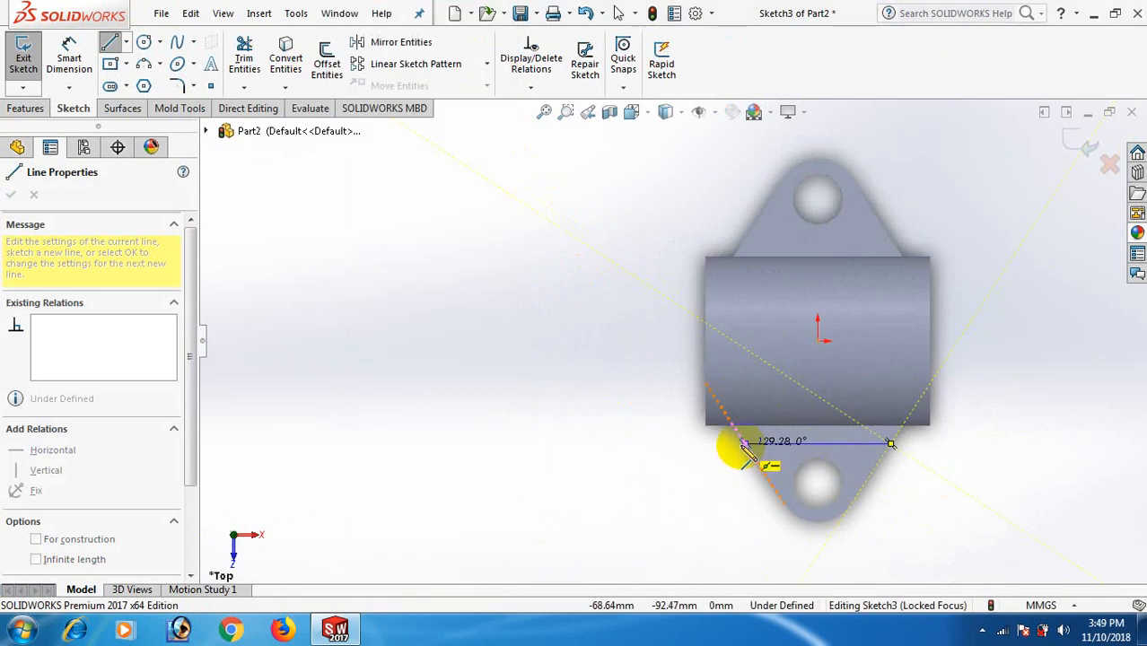
left_click(744, 443)
right_click(752, 440)
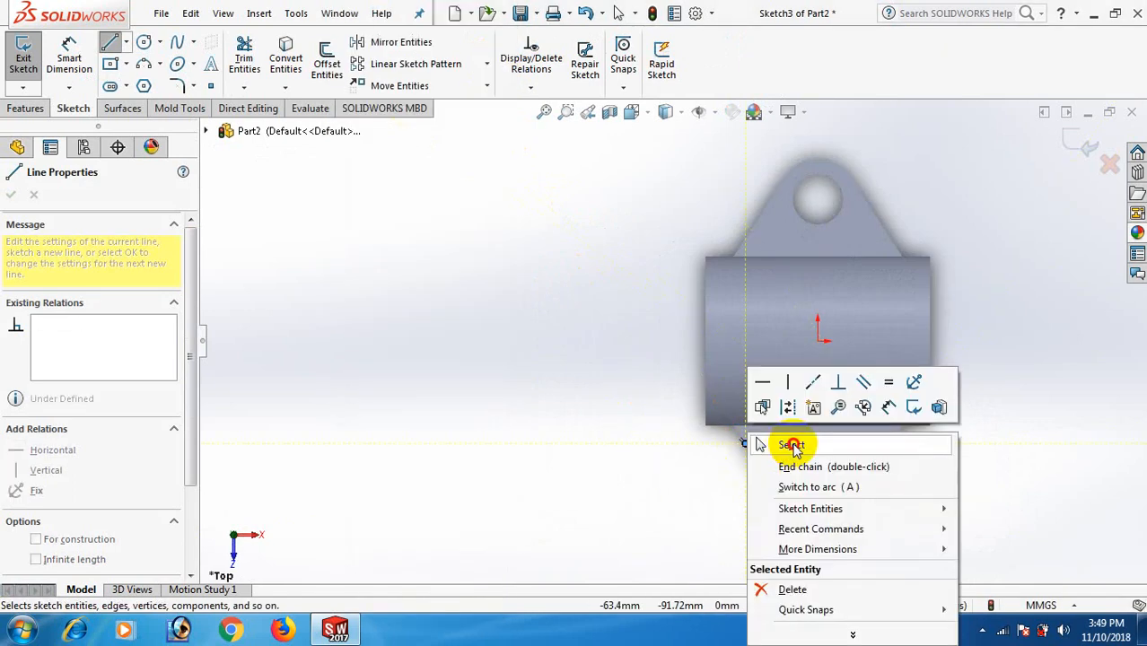
left_click(793, 445)
left_click(829, 444)
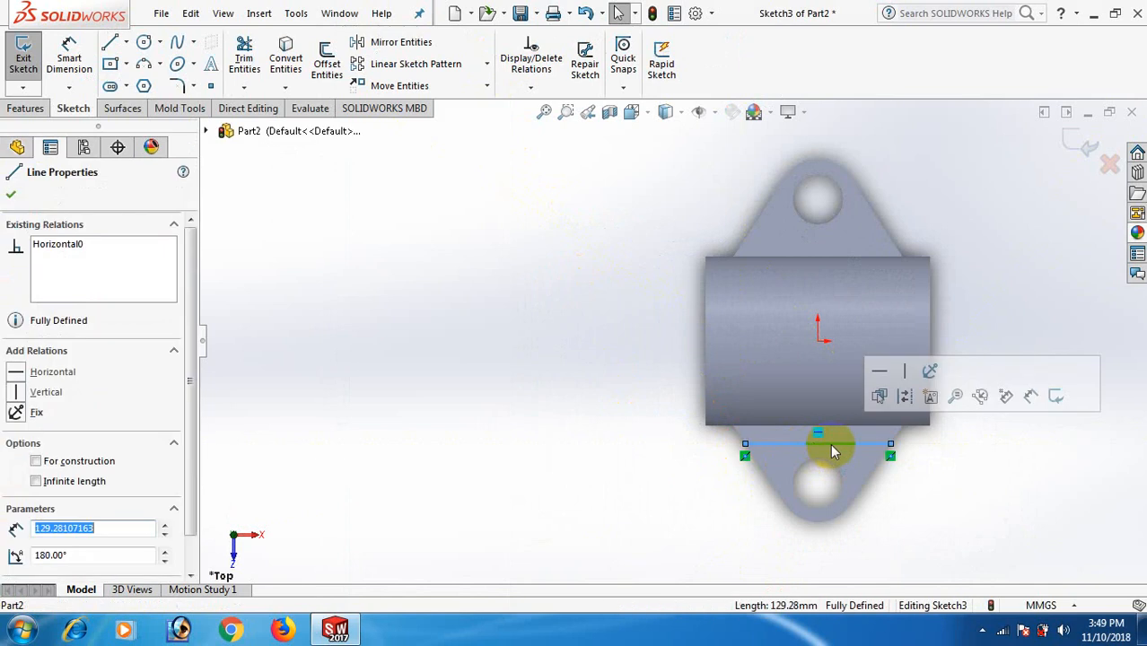
left_click(903, 400)
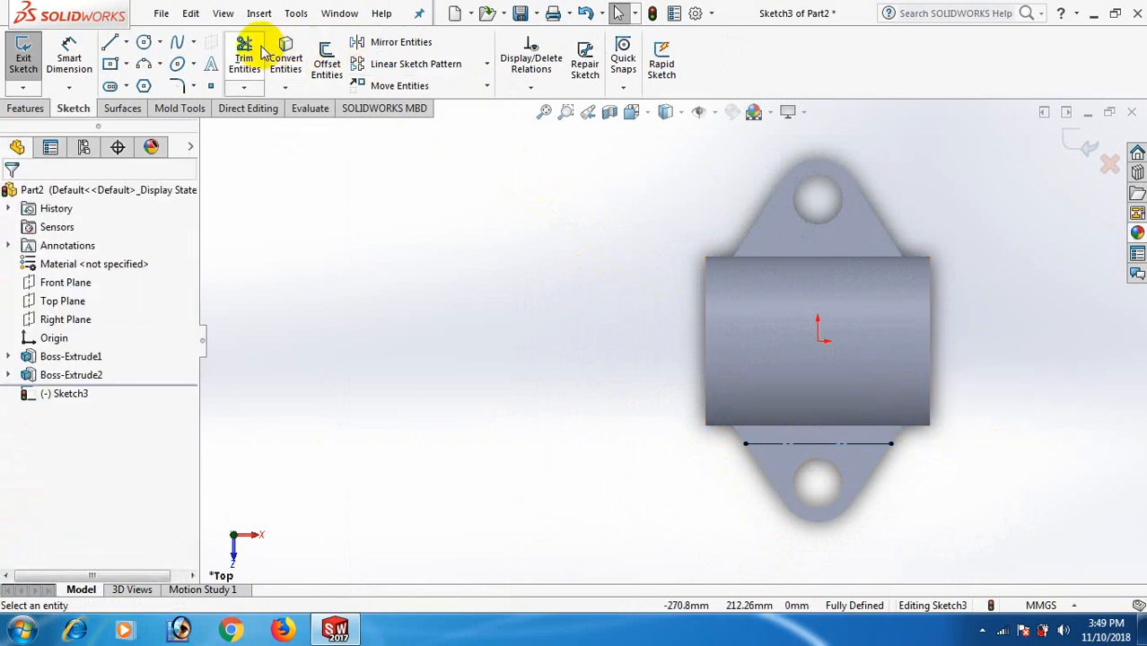
Step: Add the centred sketch text "z-24" along the construction line
left_click(211, 64)
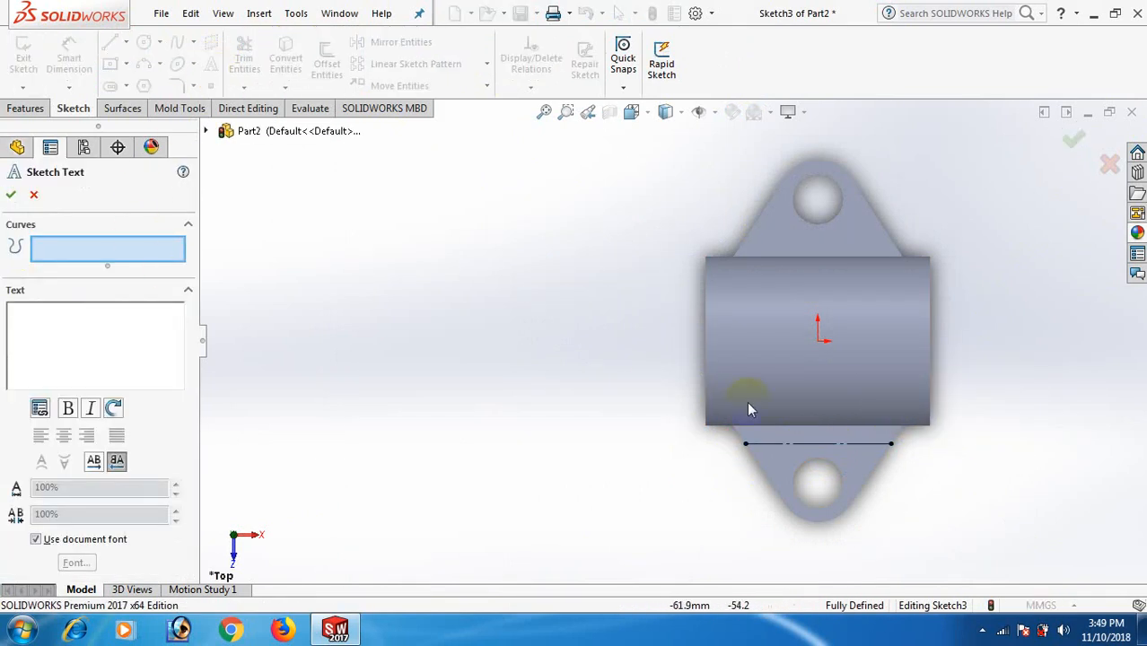
left_click(788, 443)
left_click(93, 334)
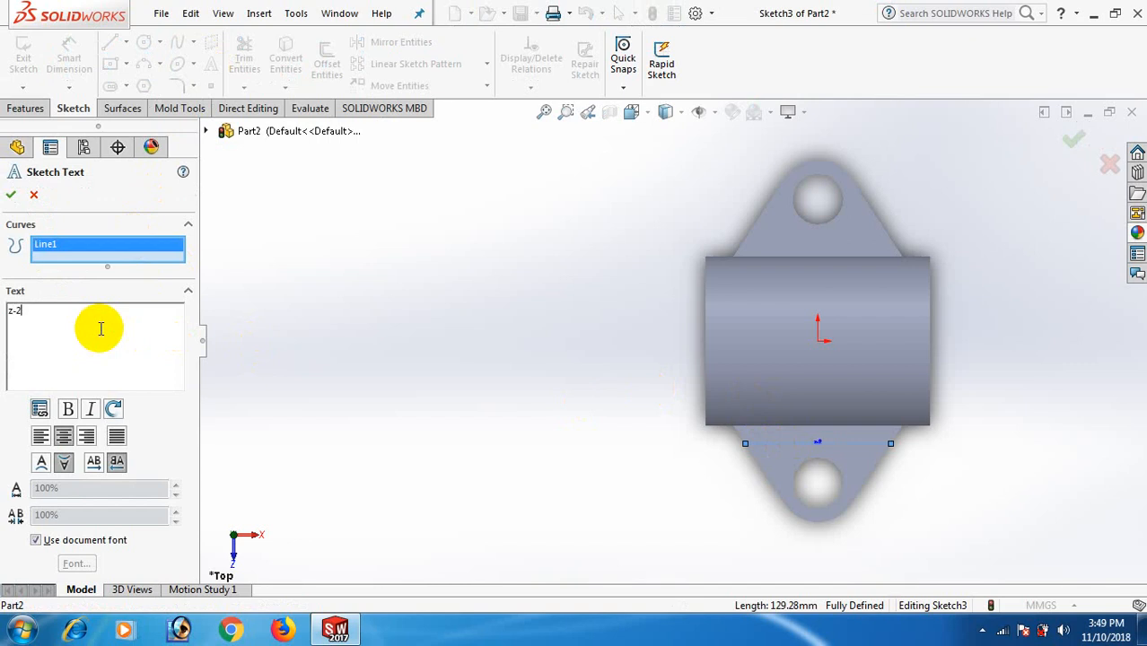
Step: Turn off the document font for the sketch text and set its height to 120 points
left_click(36, 541)
left_click(76, 563)
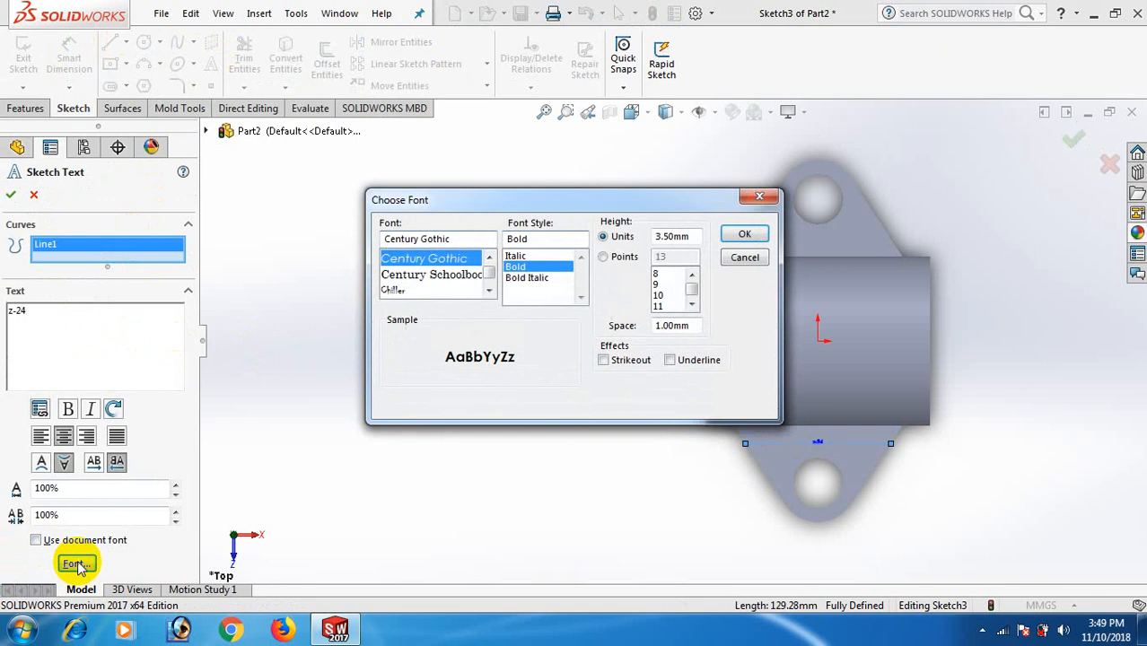
left_click(607, 260)
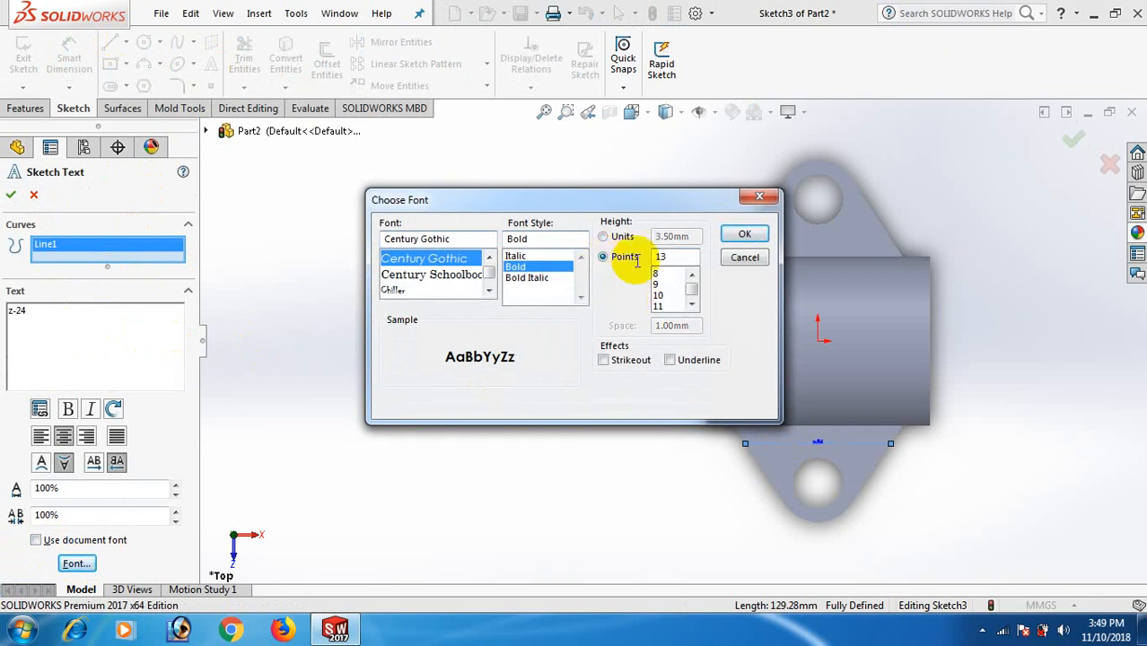
type("120")
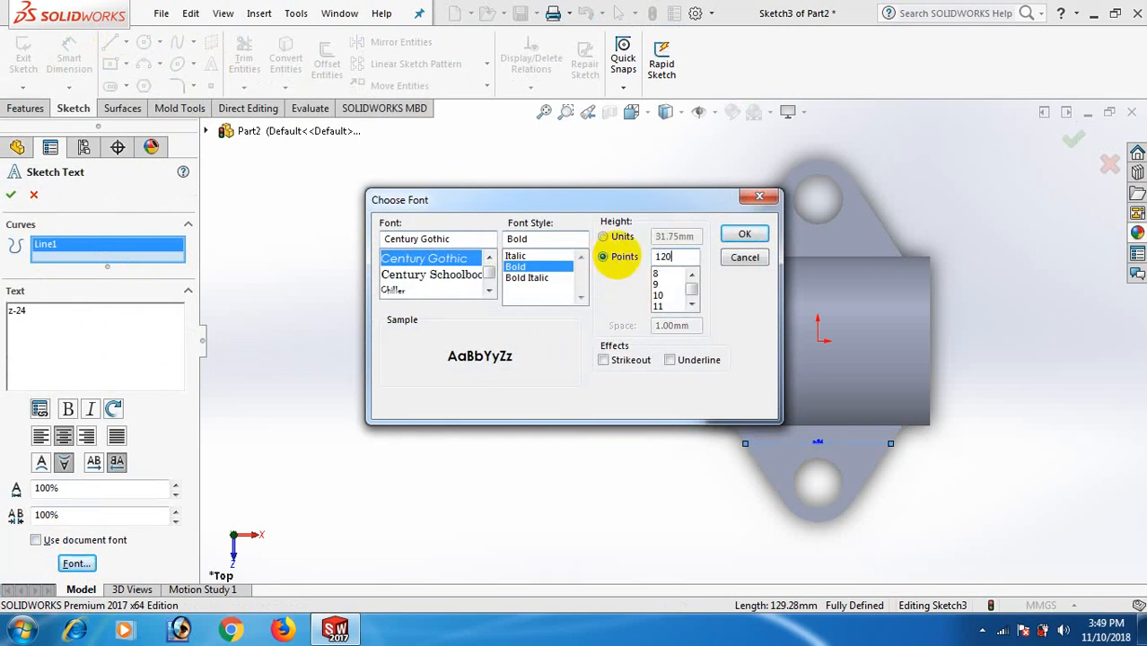
key("Return")
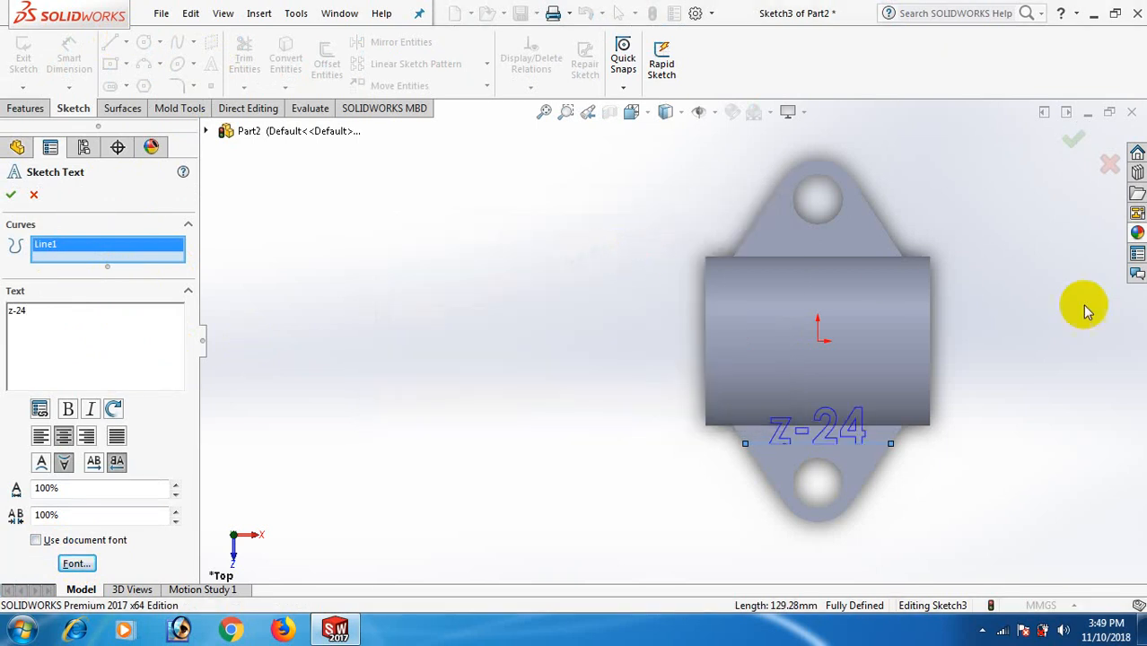
Step: Set the height of the "z-24" text to 100 points and finish the sketch text
middle_click_drag(1087, 307, 1055, 267)
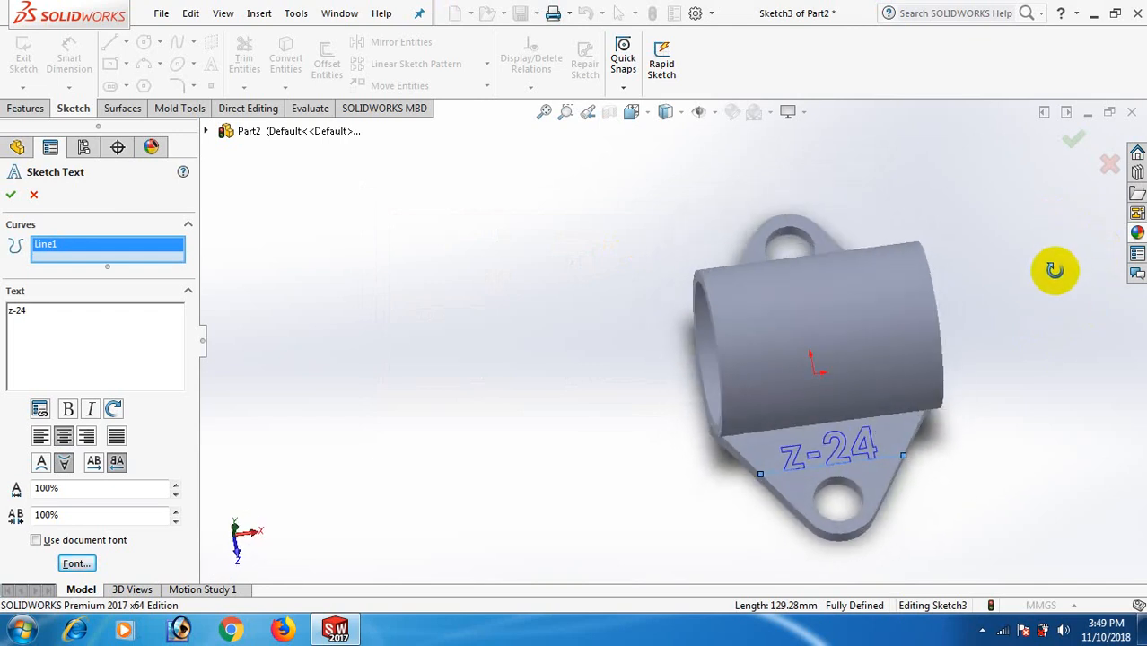
triple_click(38, 312)
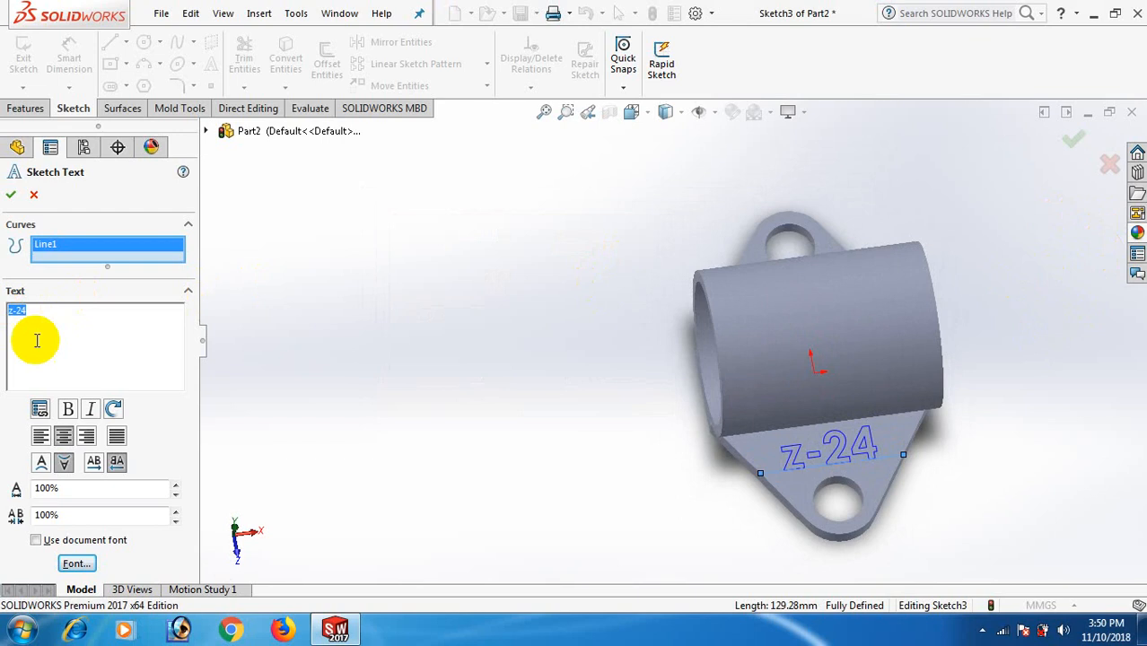
left_click(77, 564)
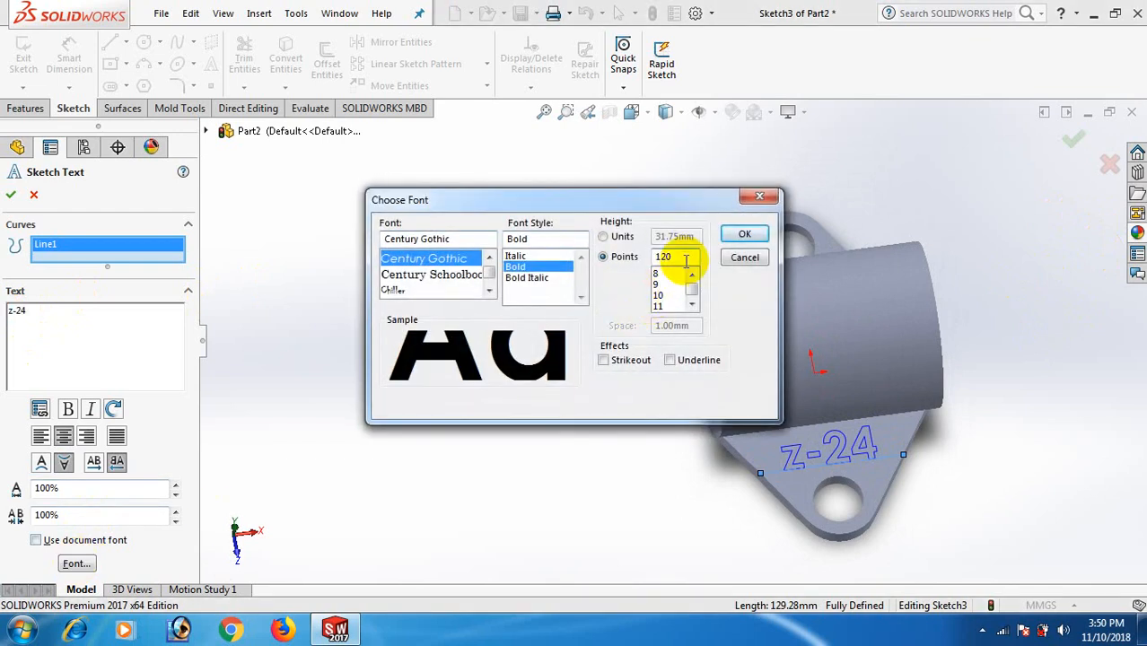
left_click(608, 268)
type("10")
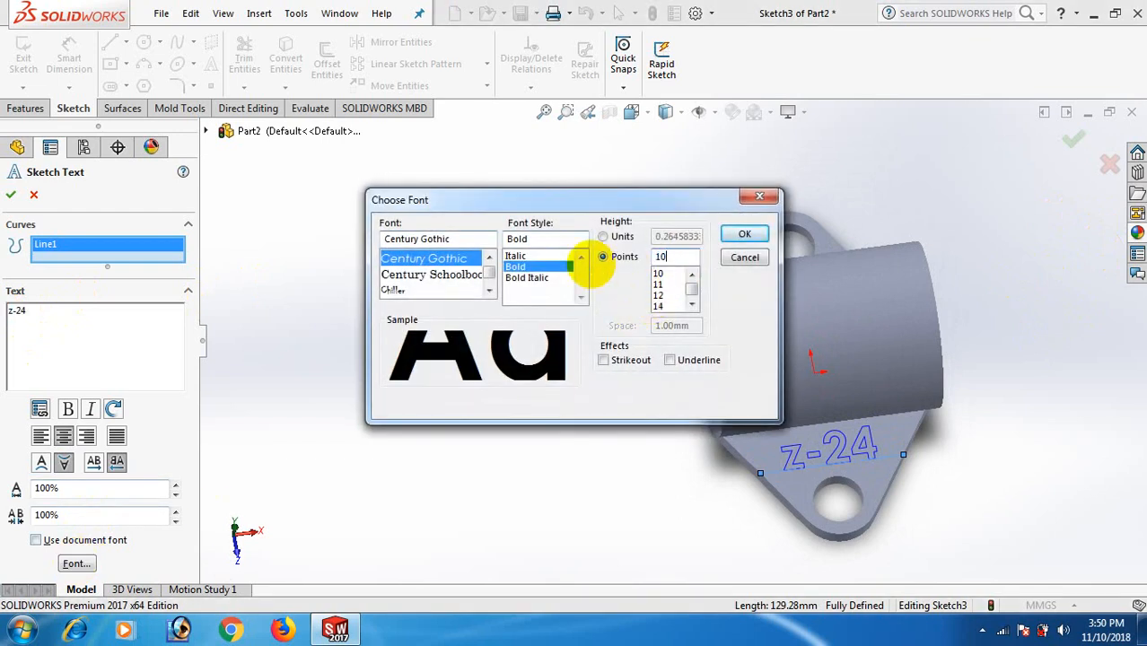
type("0")
key("Return")
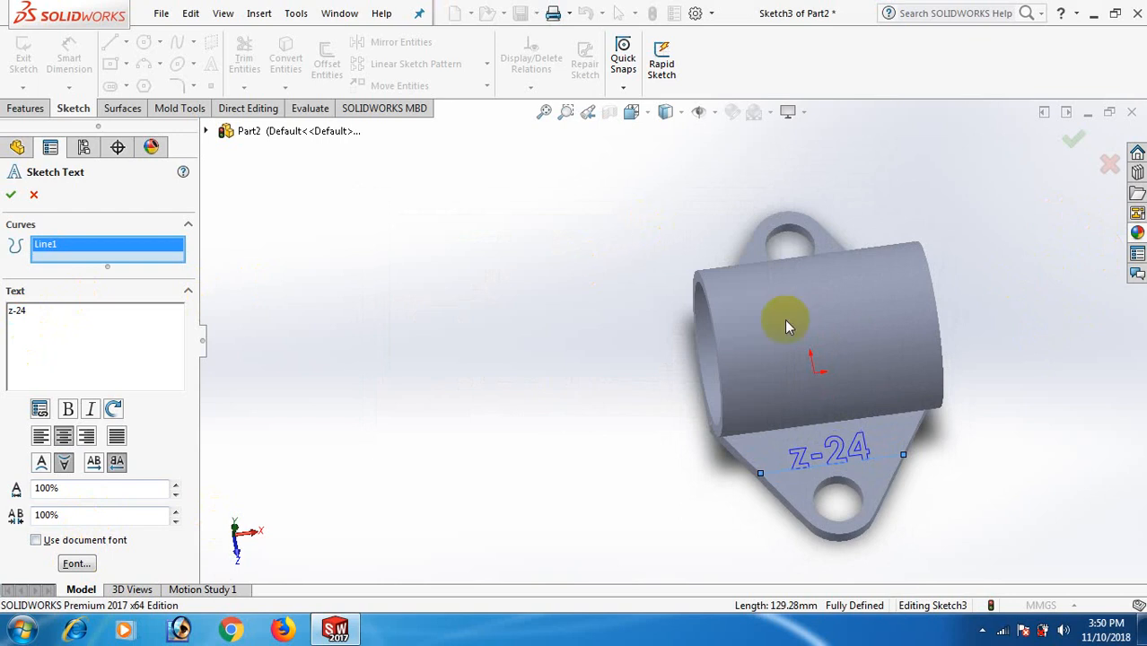
left_click(11, 196)
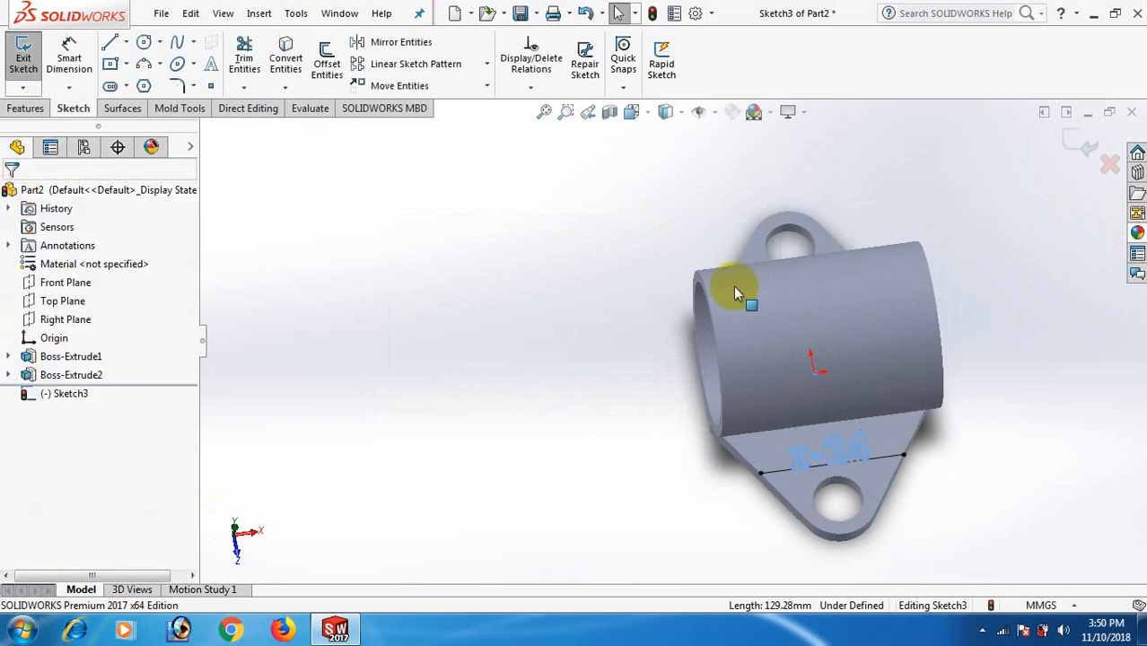
left_click(1039, 349)
Step: Exit the sketch and wrap the "z-24" text onto the front lobe's top face as a 1 mm deboss
key("space")
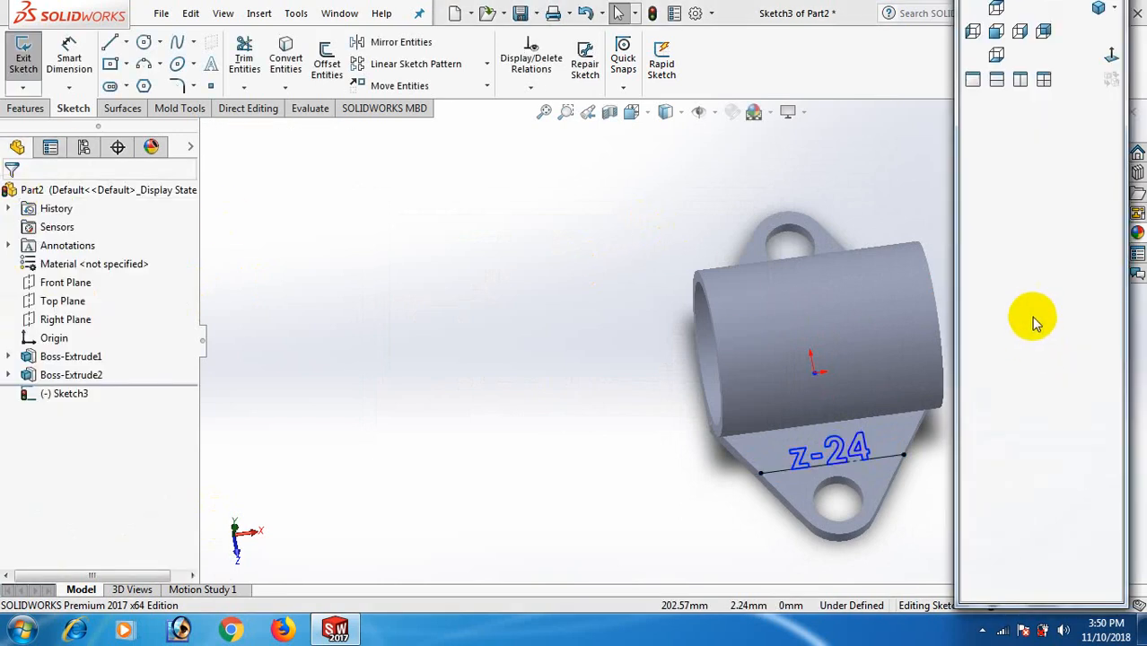
left_click(1096, 13)
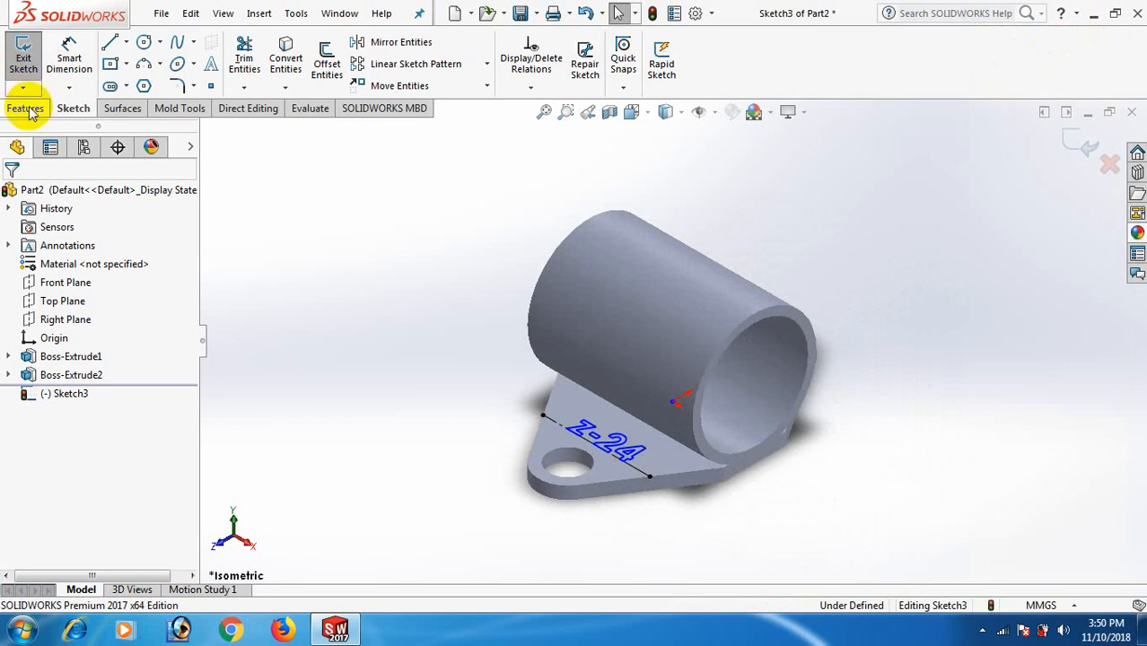
left_click(25, 108)
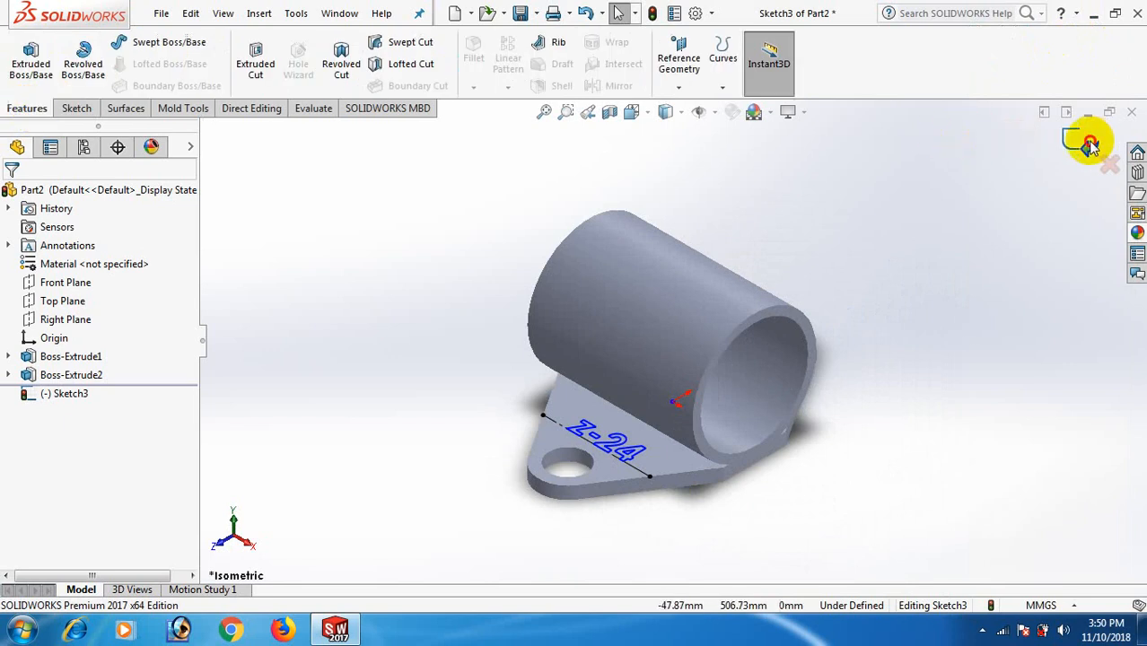
left_click(1090, 143)
left_click(609, 45)
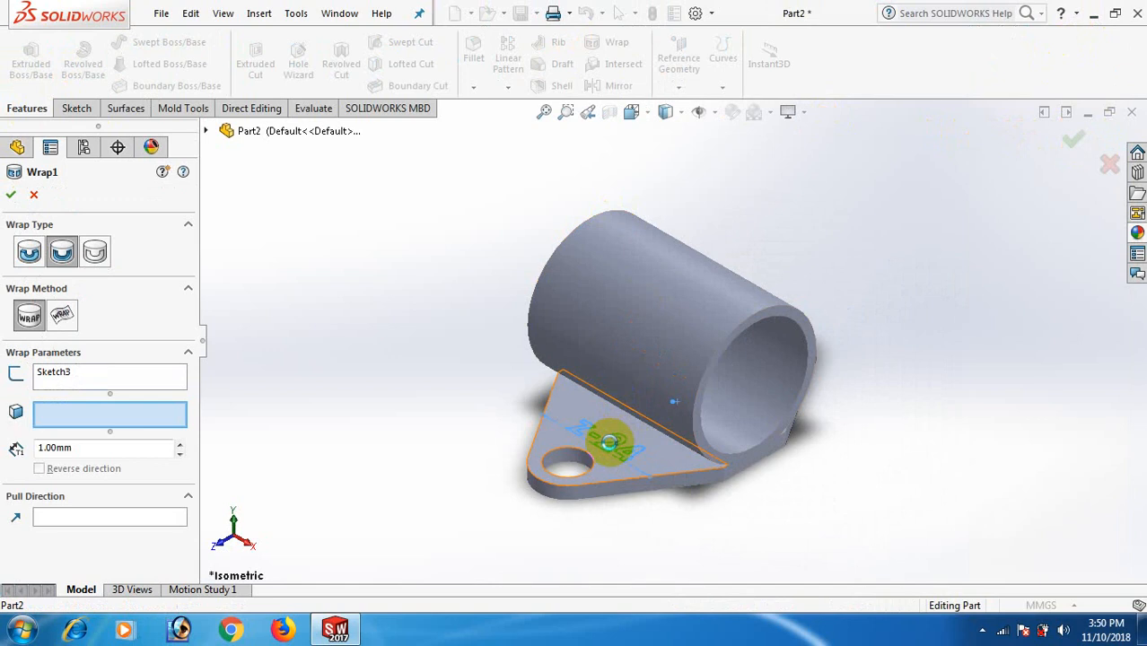
left_click(609, 443)
left_click(62, 251)
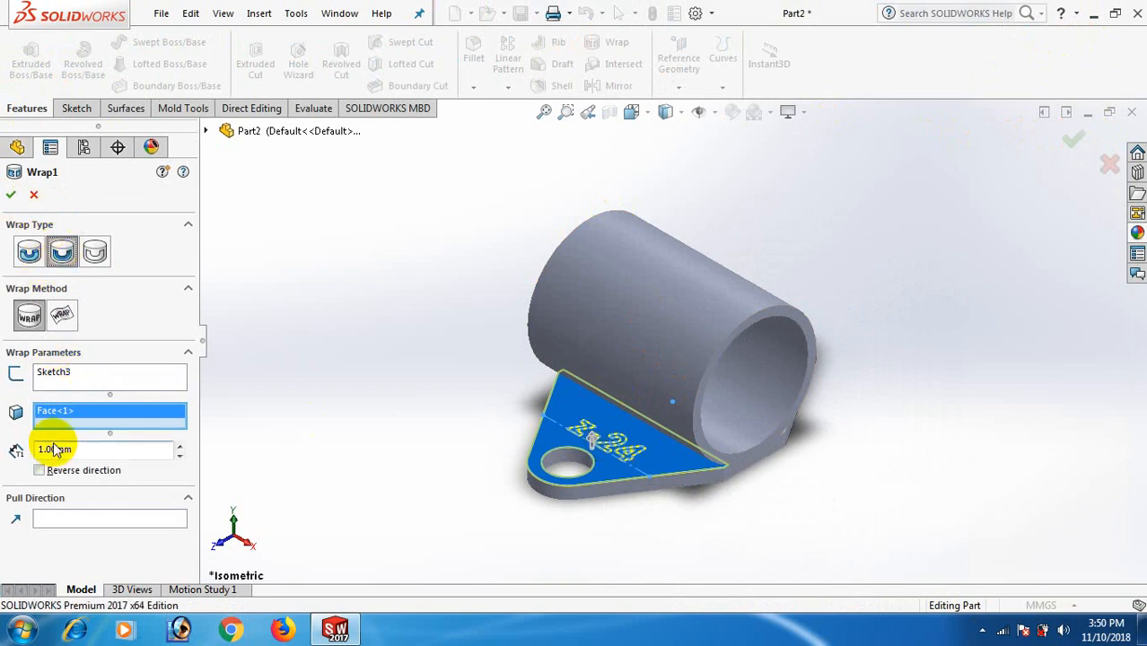
left_click(11, 194)
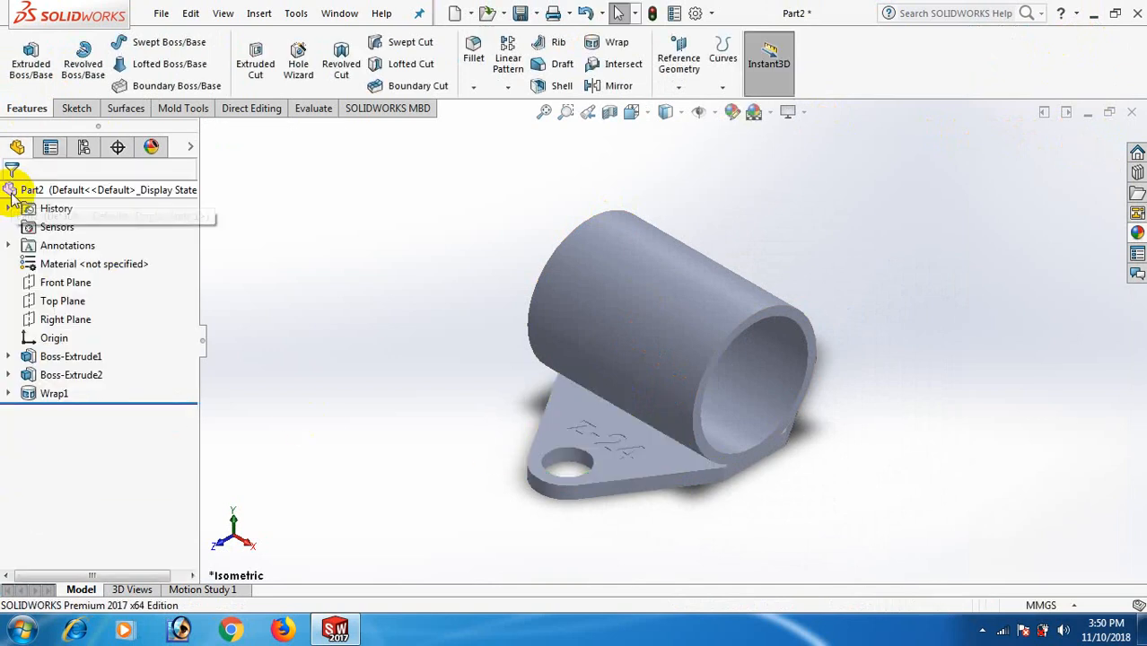
Step: Apply the Green appearance from the Solid category to the whole part
left_click(1137, 232)
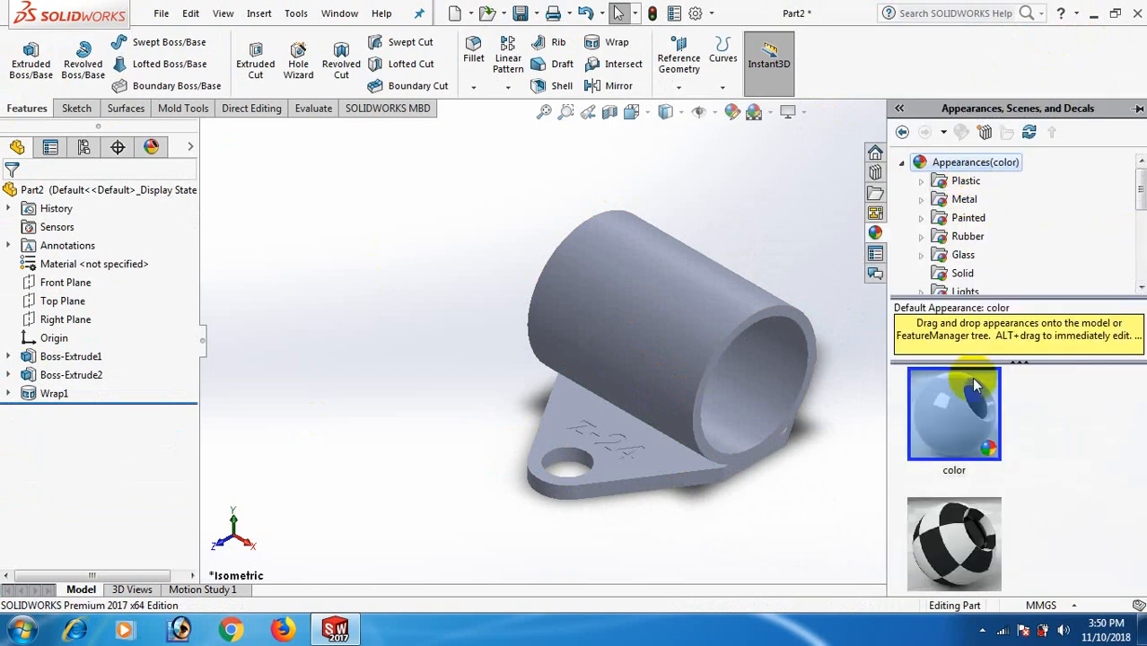
left_click(957, 199)
left_click(957, 273)
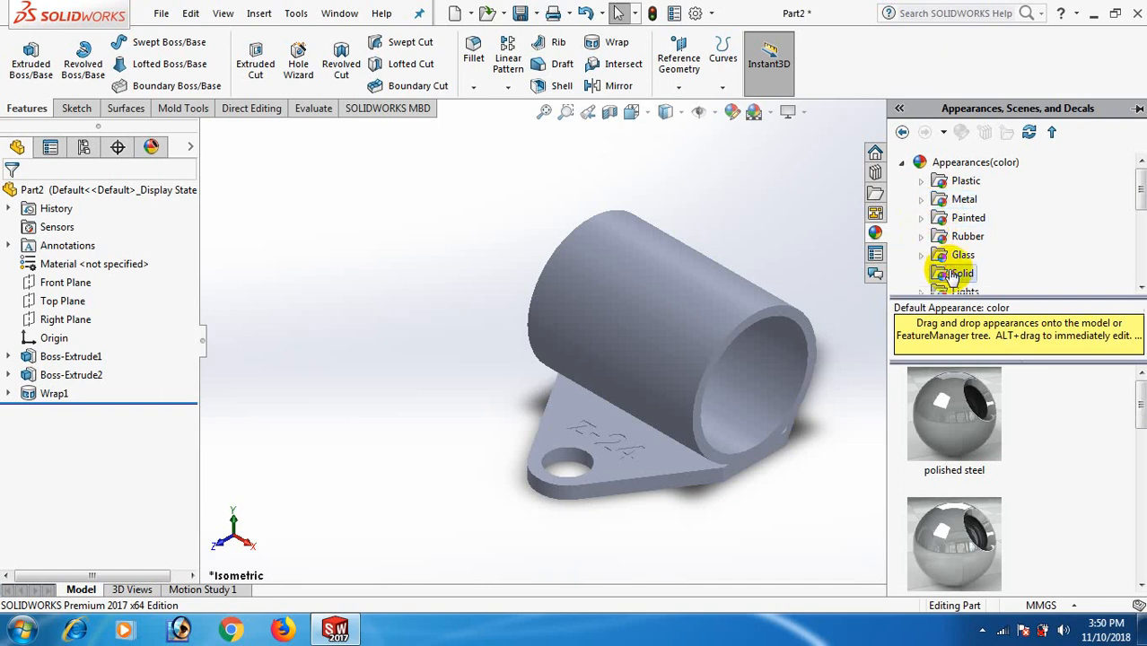
left_click_drag(1136, 427, 1135, 527)
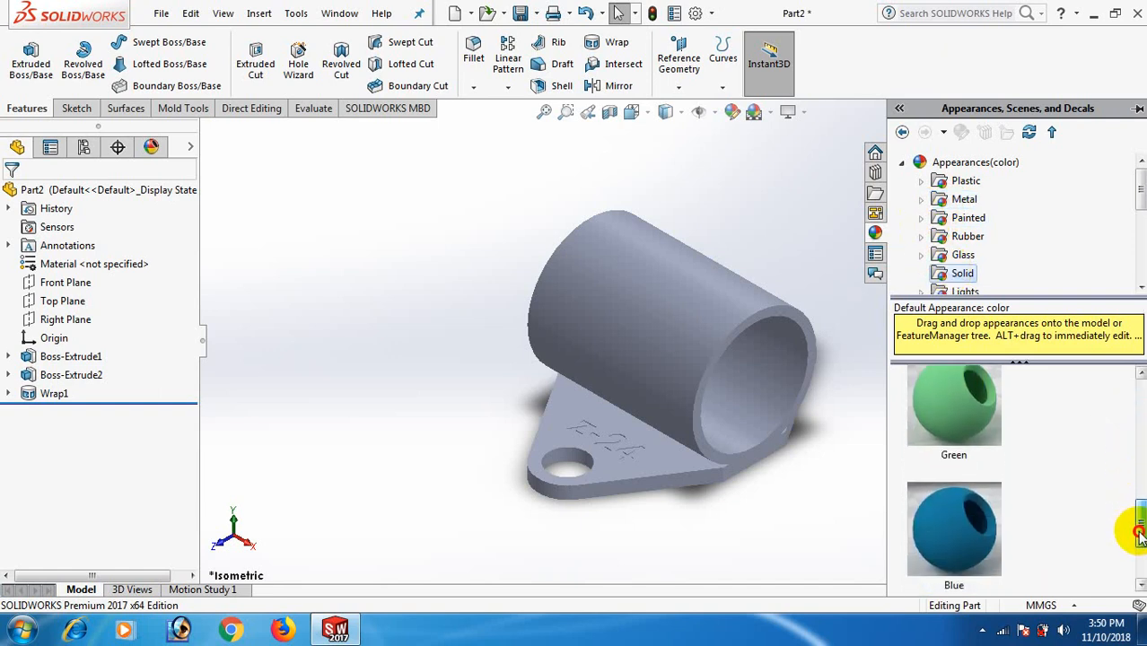
left_click_drag(924, 395, 683, 285)
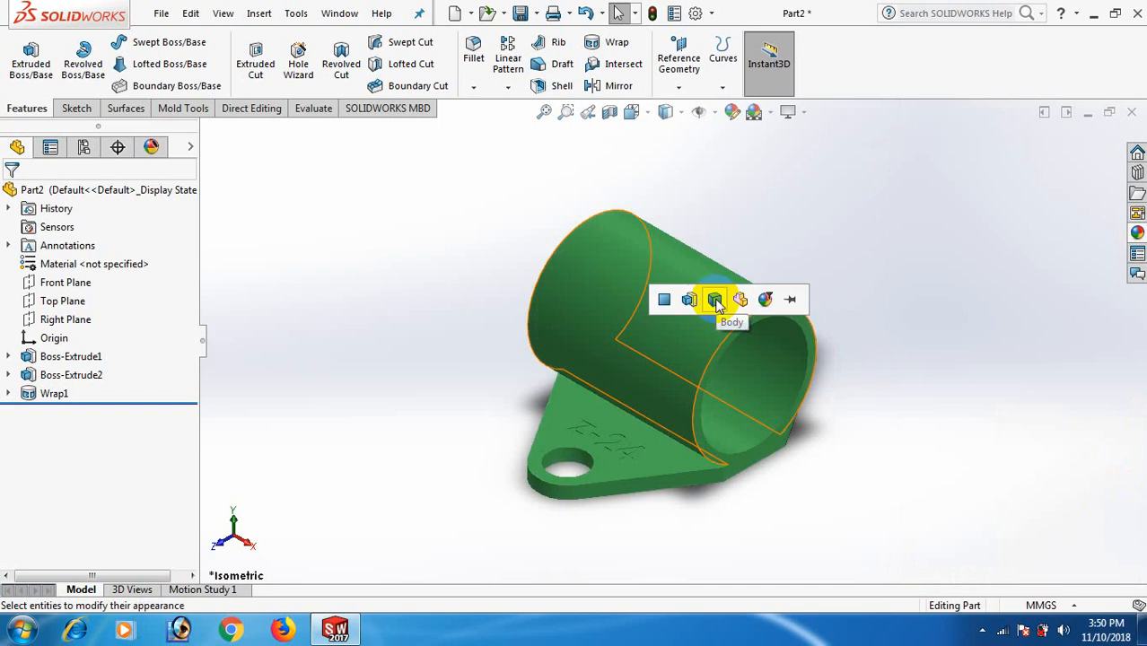
left_click(741, 299)
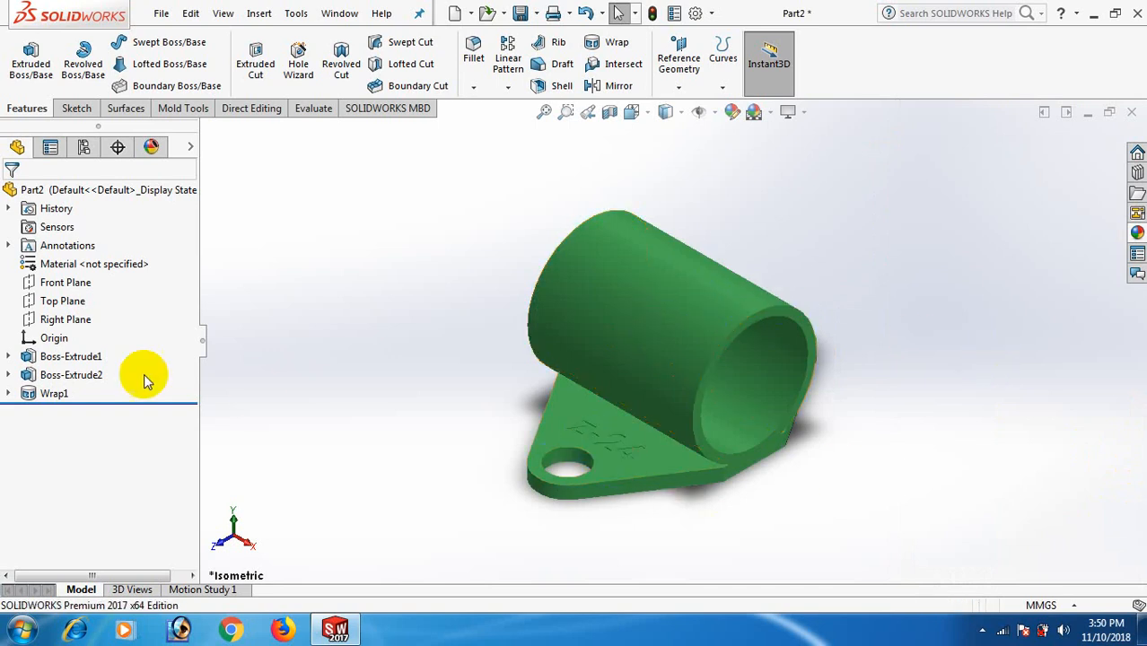
Step: Colour the debossed "z-24" wrap feature black using the standard colour swatches
right_click(49, 393)
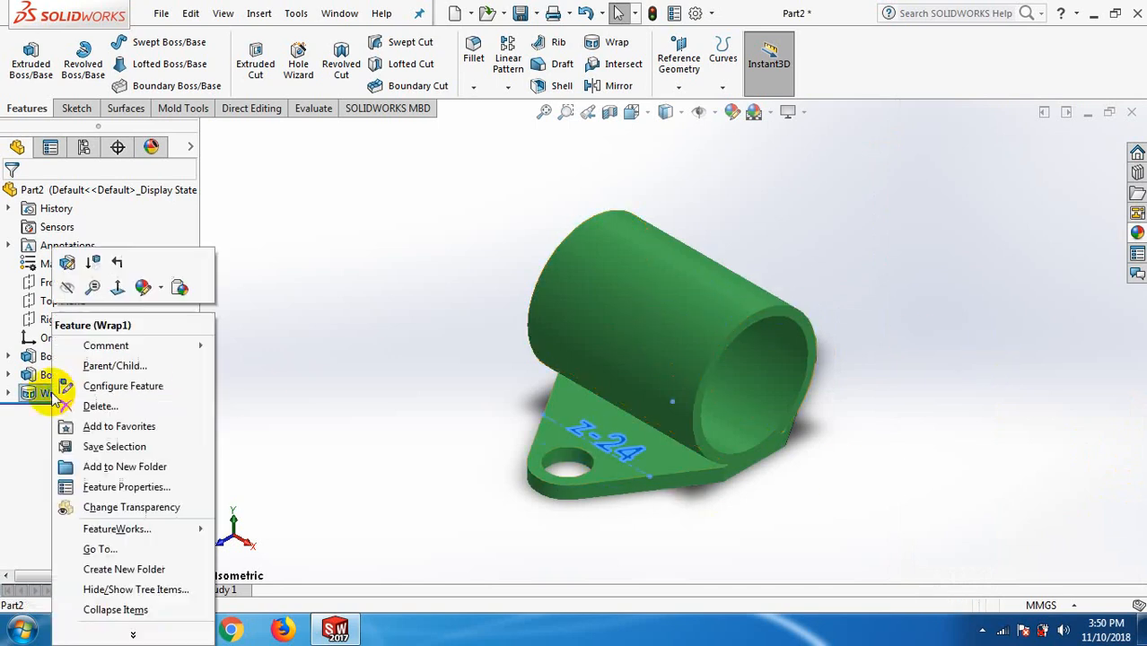
left_click(159, 287)
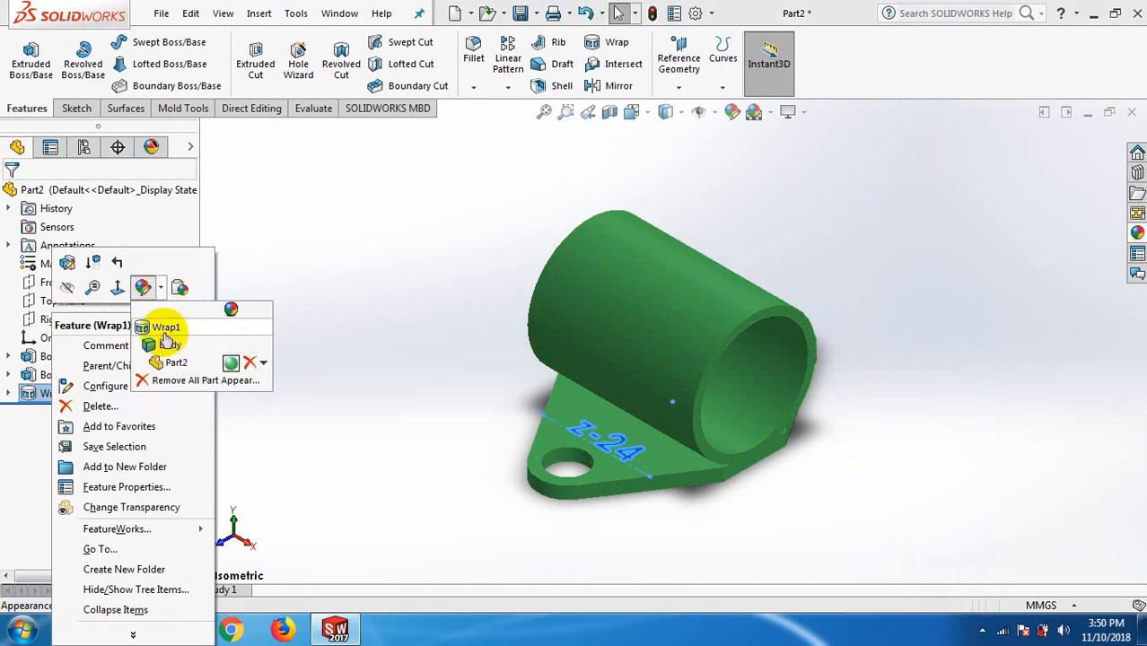
left_click(165, 327)
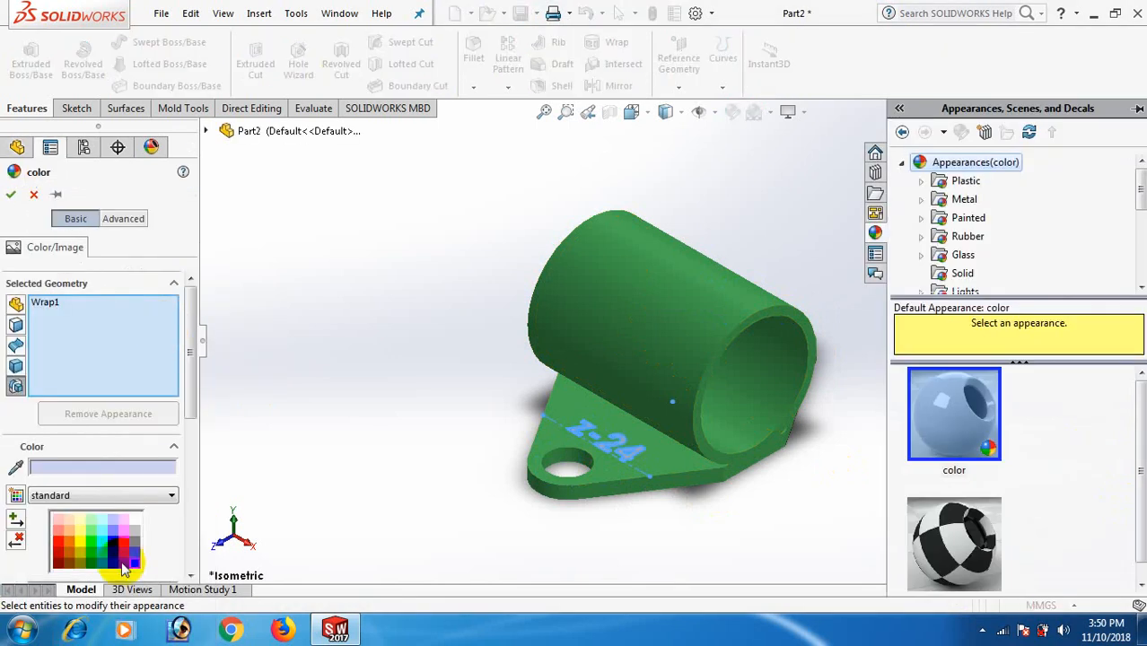
left_click(135, 563)
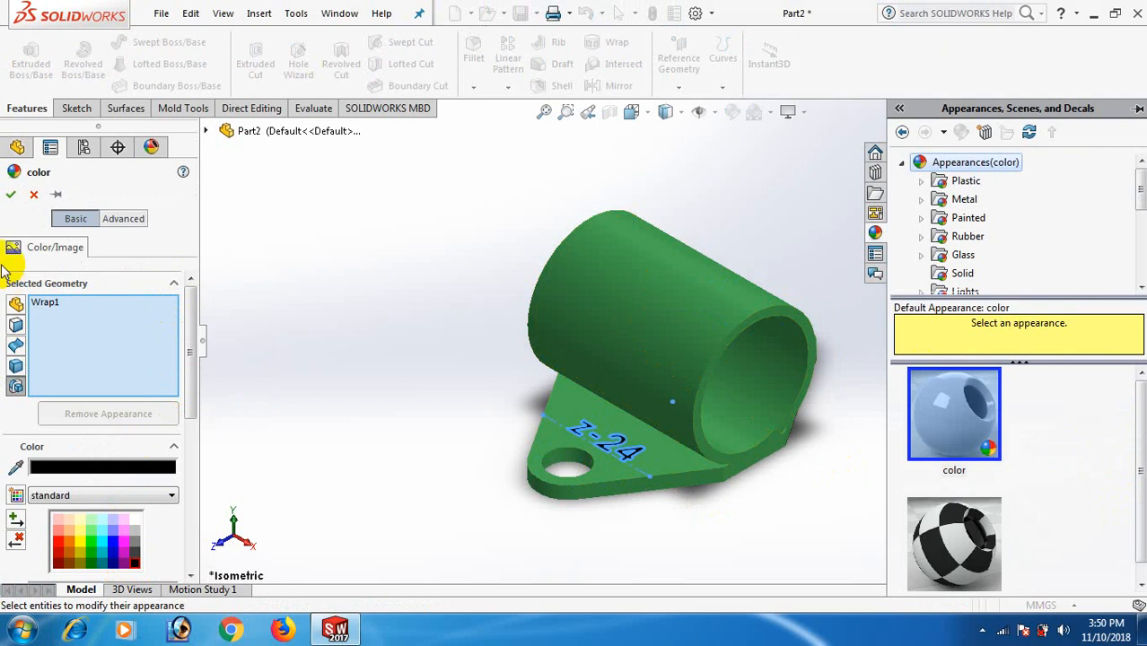
left_click(13, 197)
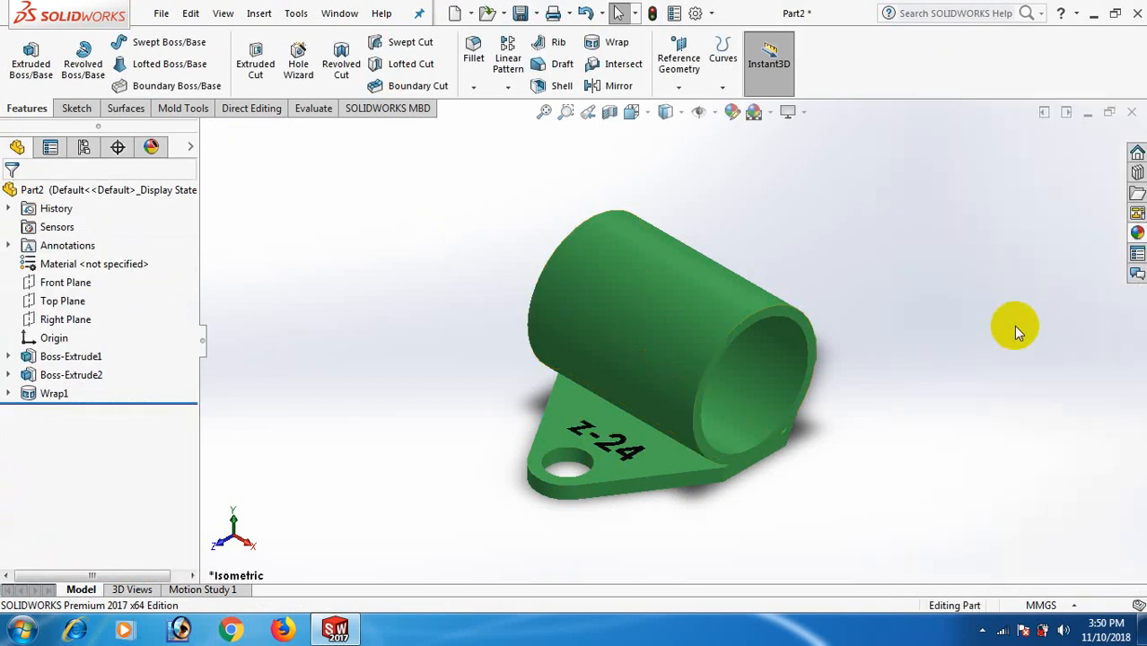
key("space")
left_click(1010, 241)
left_click(985, 631)
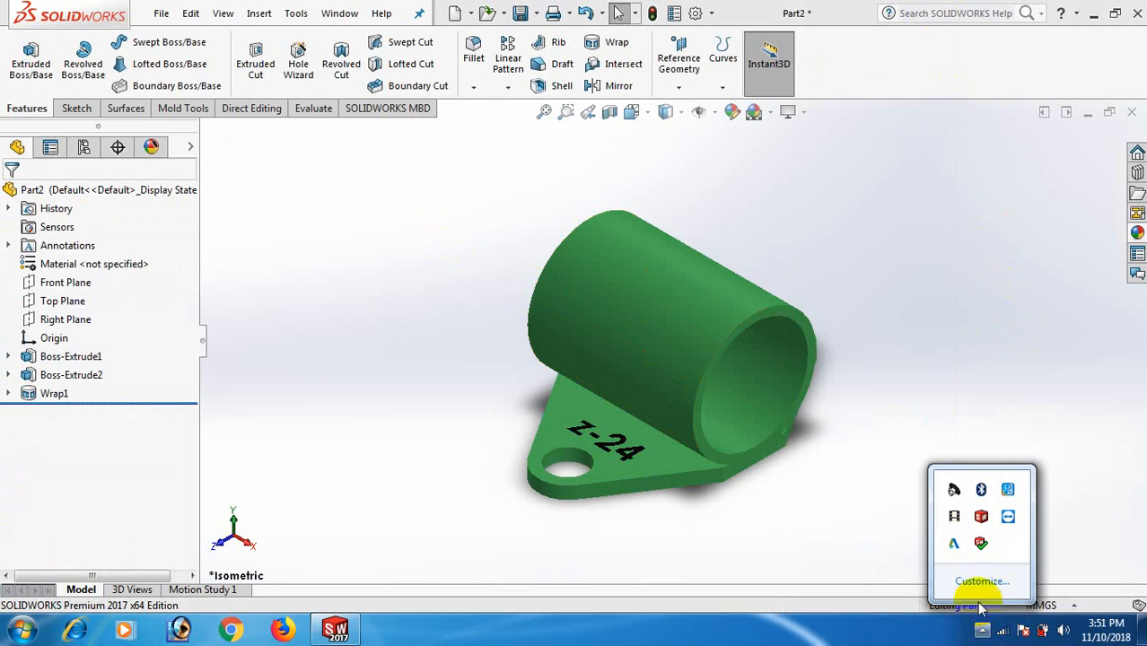